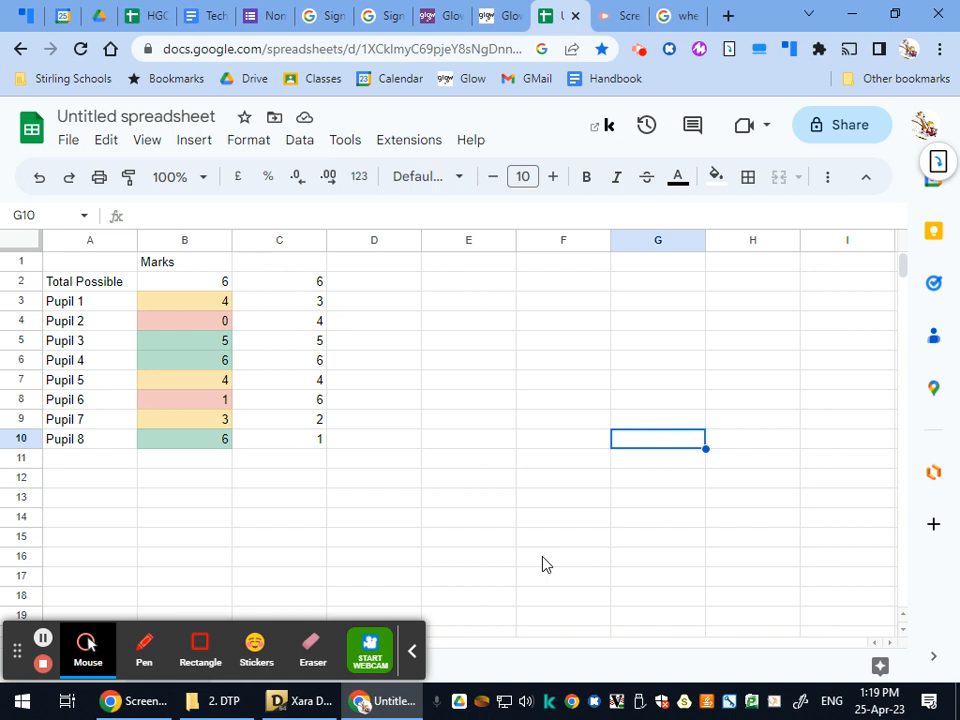
Step: Test the colours by changing Pupil 1's mark in B3 to 2, then restoring it to 4
{"action": "left_click", "coordinate": [221, 306]}
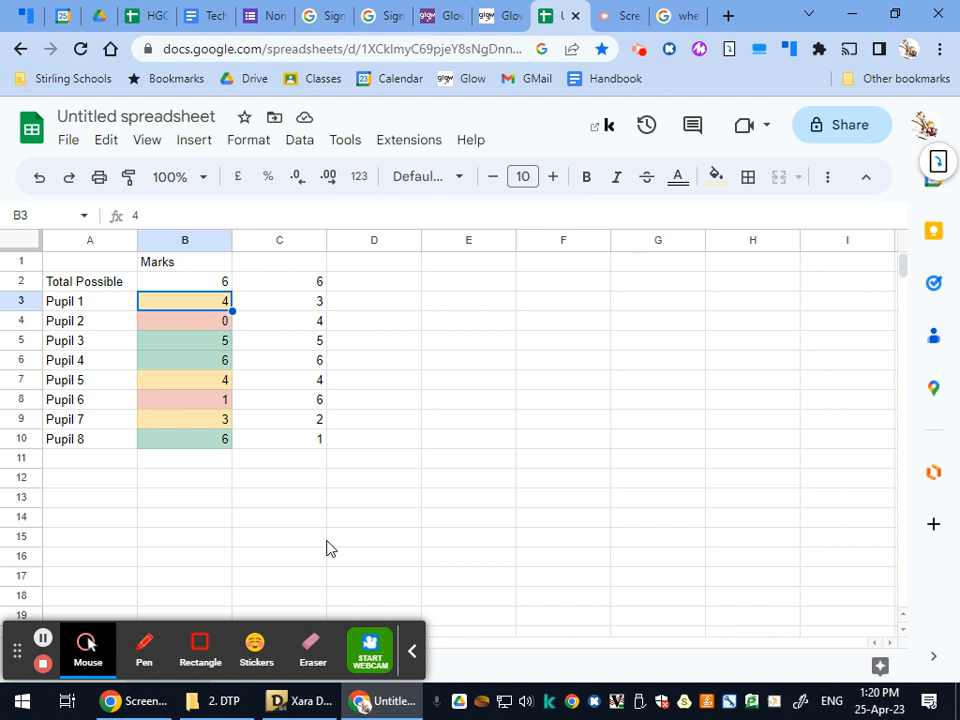
{"action": "left_click", "coordinate": [200, 287]}
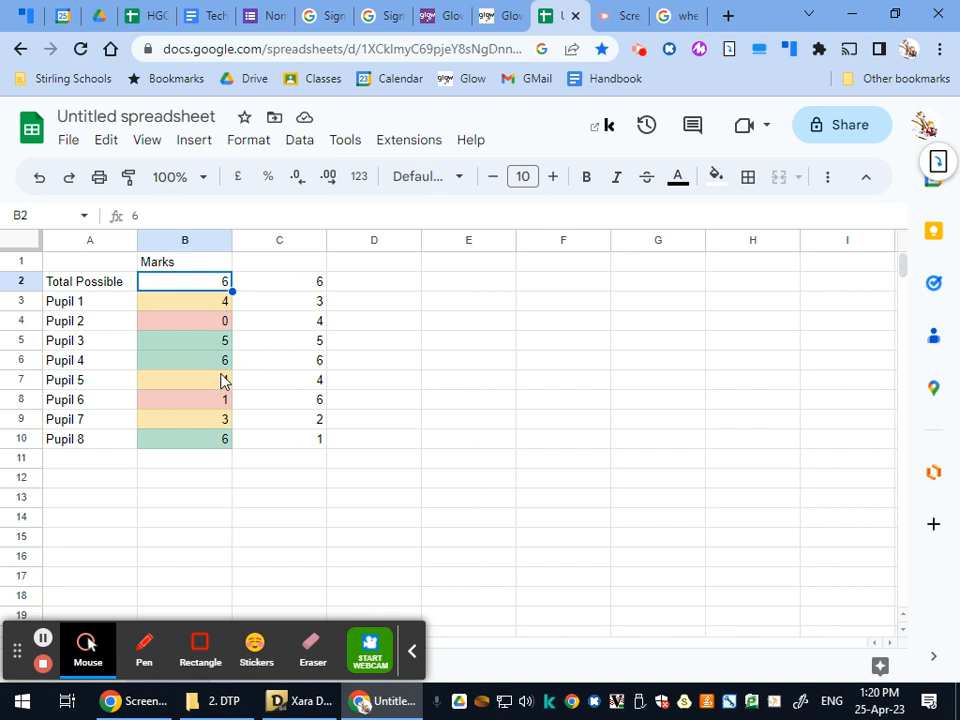
{"action": "left_click", "coordinate": [221, 304]}
{"action": "type", "text": "2"}
{"action": "key", "text": "Return"}
{"action": "key", "text": "Down"}
{"action": "key", "text": "Down"}
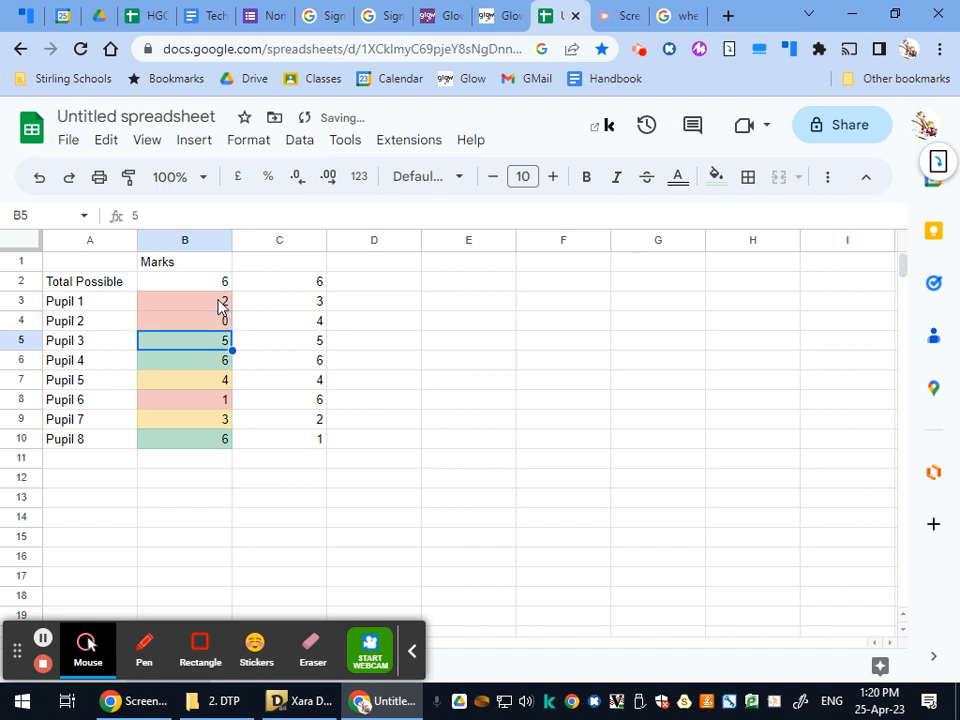
{"action": "key", "text": "Up"}
{"action": "key", "text": "Up"}
{"action": "key", "text": "Up"}
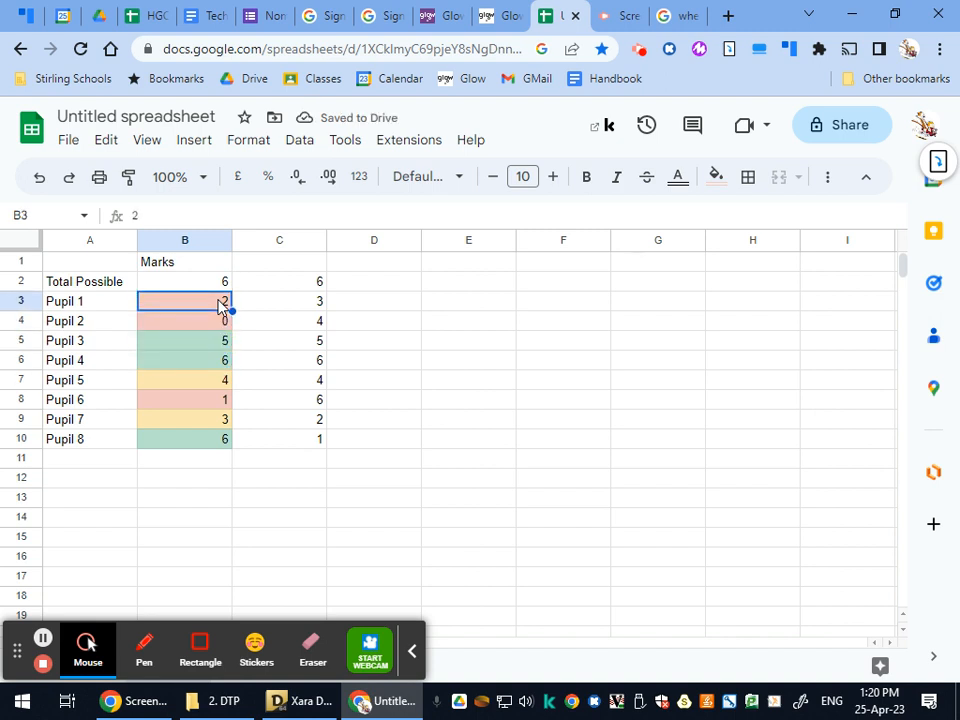
{"action": "type", "text": "4"}
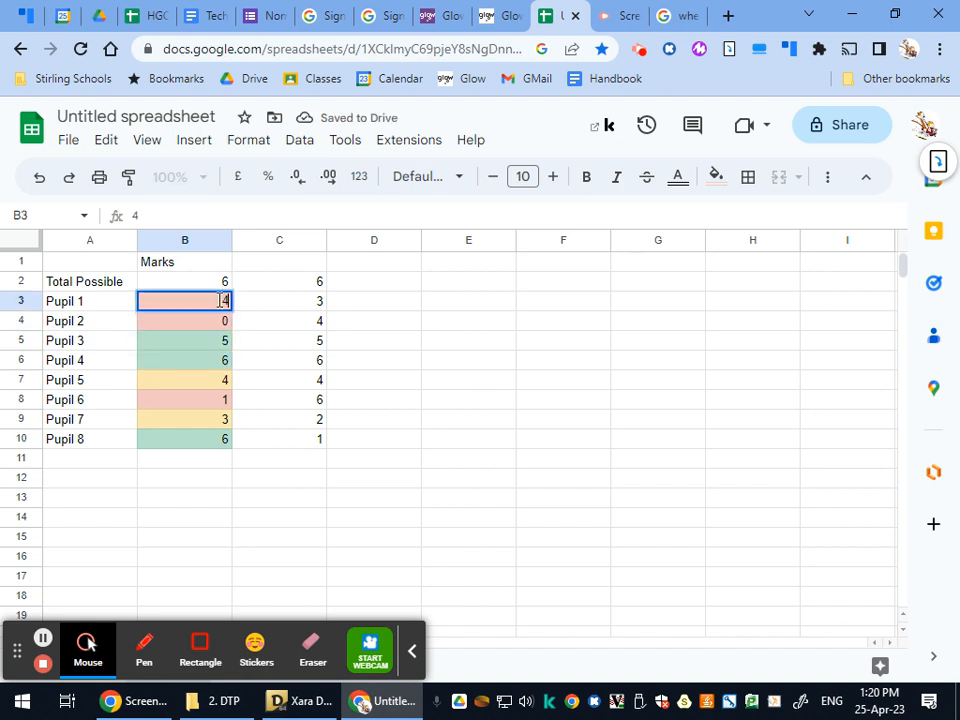
{"action": "key", "text": "Return"}
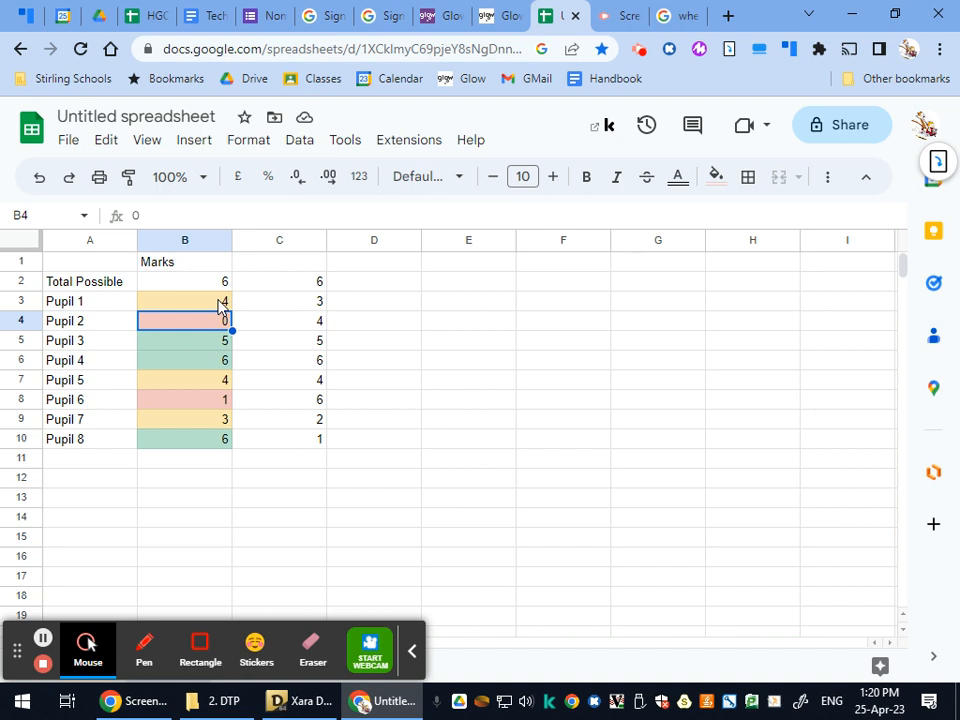
Step: Select B3:B10 and delete its red, yellow and green conditional formatting rules
{"action": "left_click", "coordinate": [257, 324]}
{"action": "left_click_drag", "start_coordinate": [200, 308], "coordinate": [203, 447]}
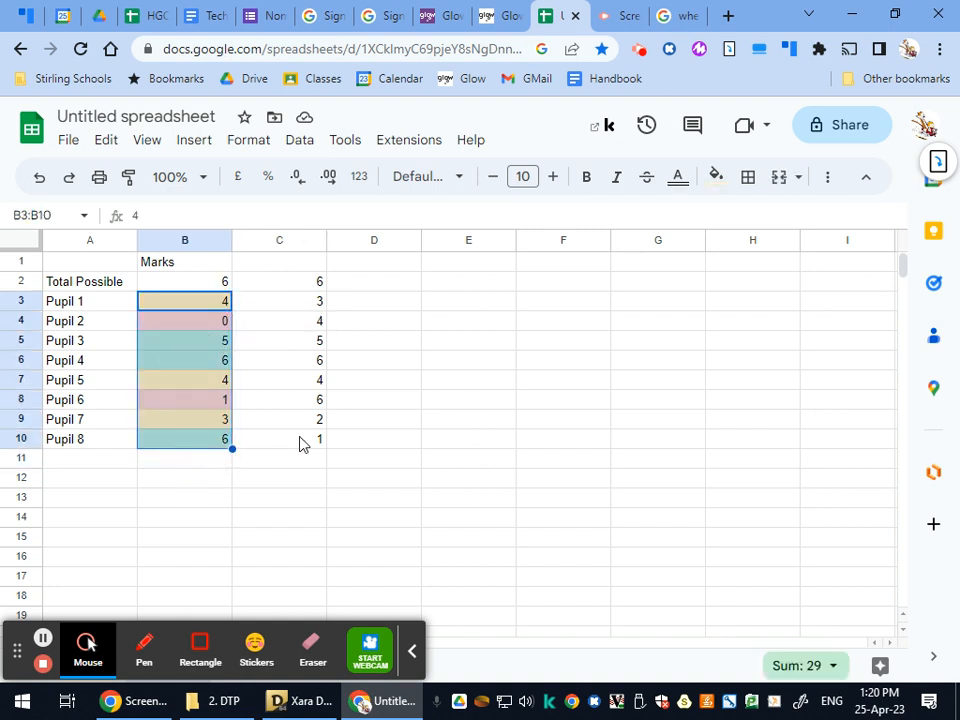
{"action": "left_click", "coordinate": [246, 145]}
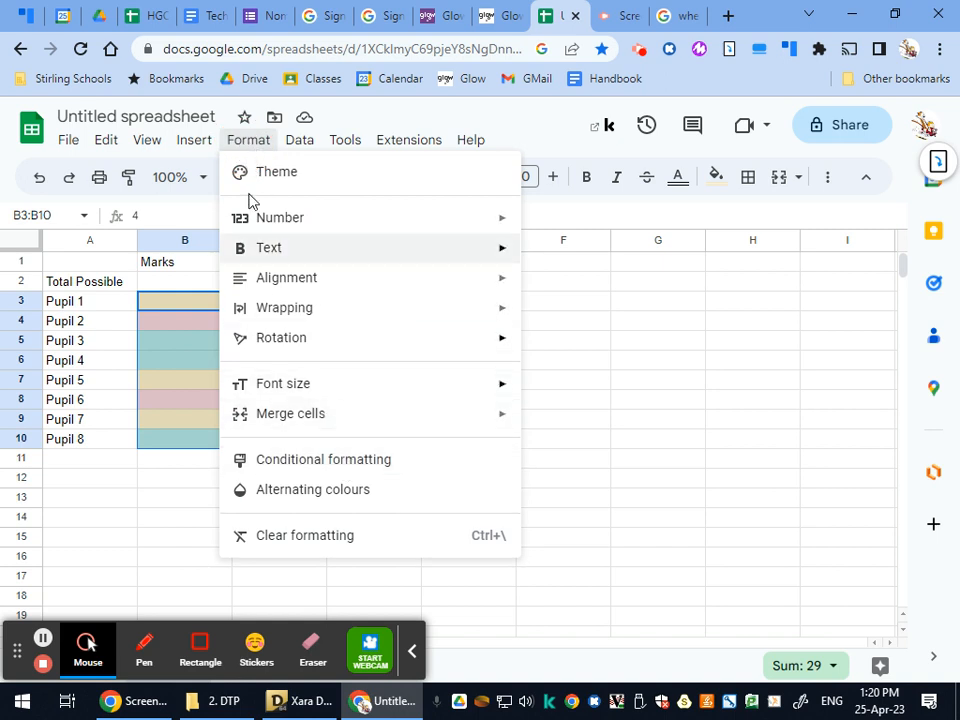
{"action": "left_click", "coordinate": [330, 466]}
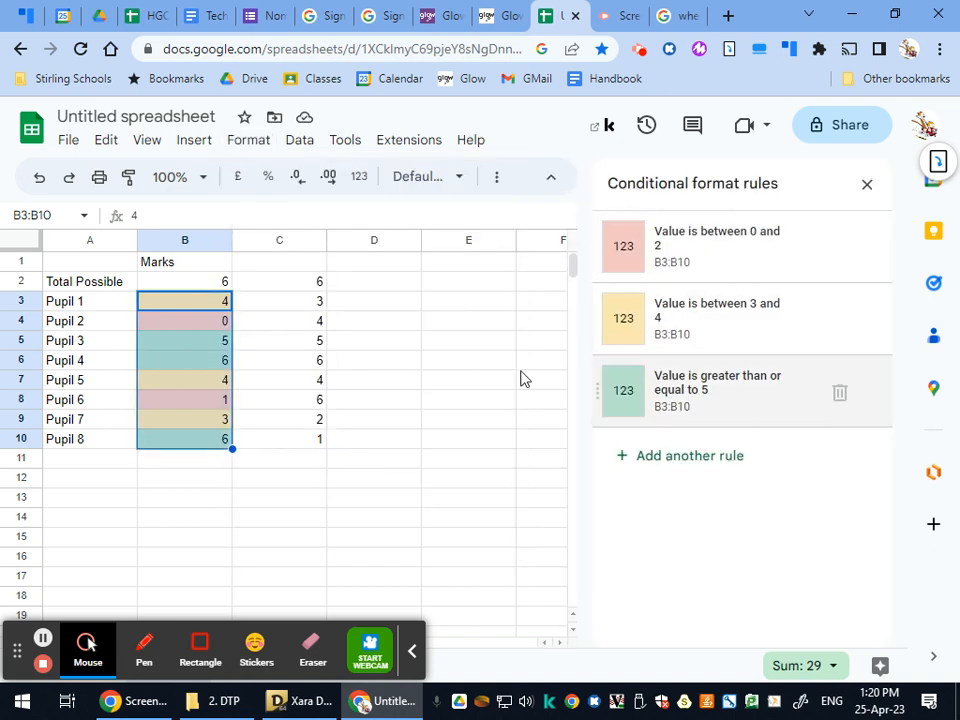
{"action": "left_click", "coordinate": [842, 249]}
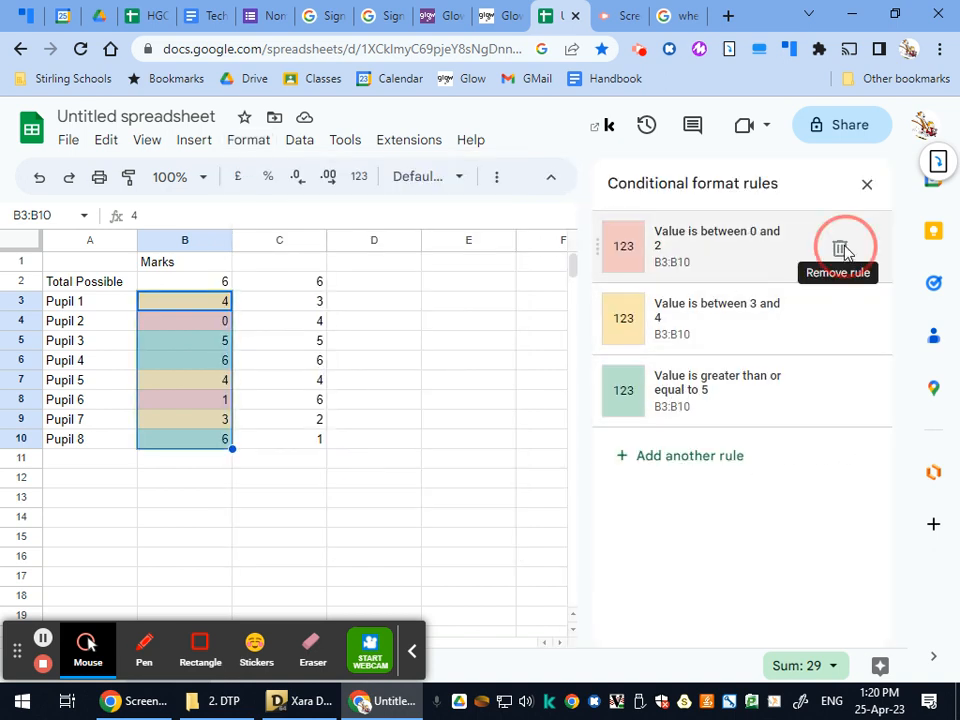
{"action": "left_click", "coordinate": [842, 250]}
{"action": "left_click", "coordinate": [843, 258]}
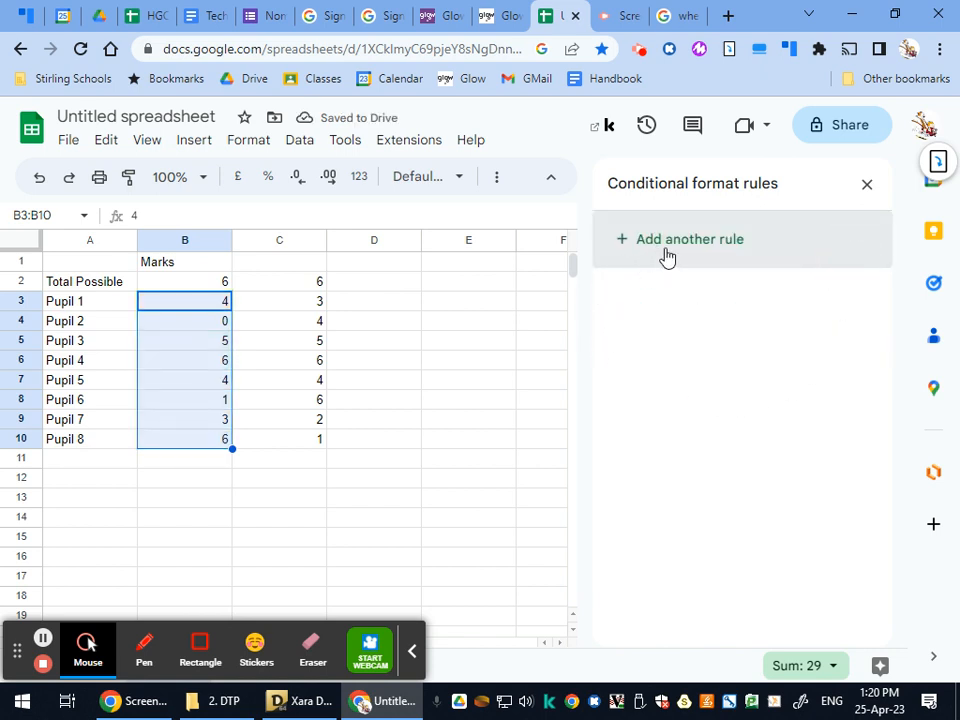
{"action": "left_click", "coordinate": [866, 185]}
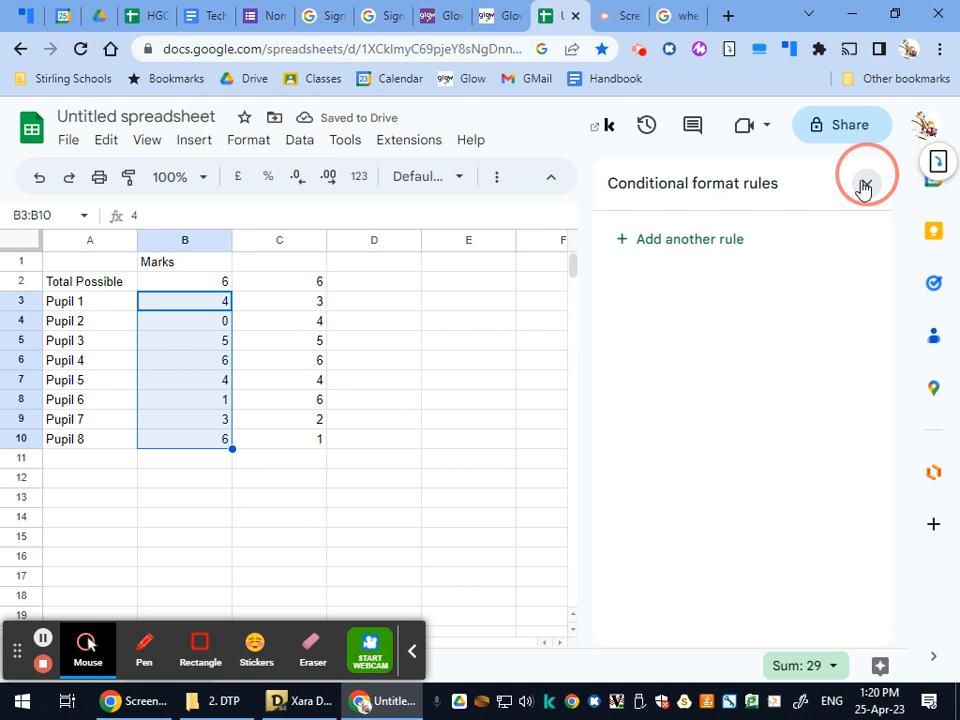
Step: Start a new conditional formatting rule for B3:B10 and browse the condition list
{"action": "left_click", "coordinate": [250, 140]}
{"action": "left_click", "coordinate": [372, 461]}
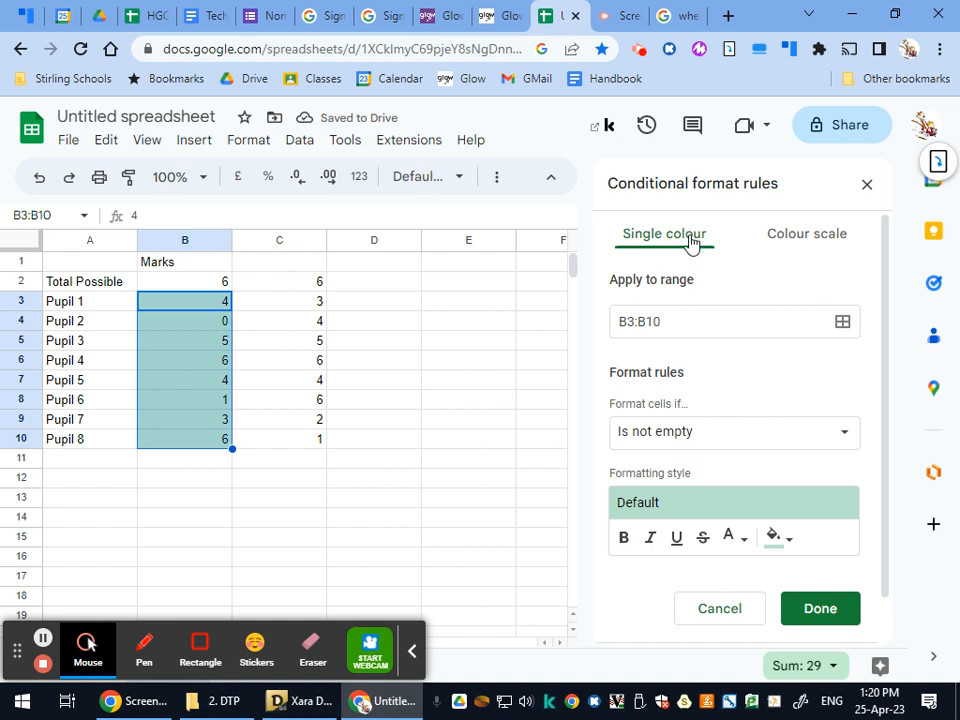
{"action": "left_click", "coordinate": [712, 430]}
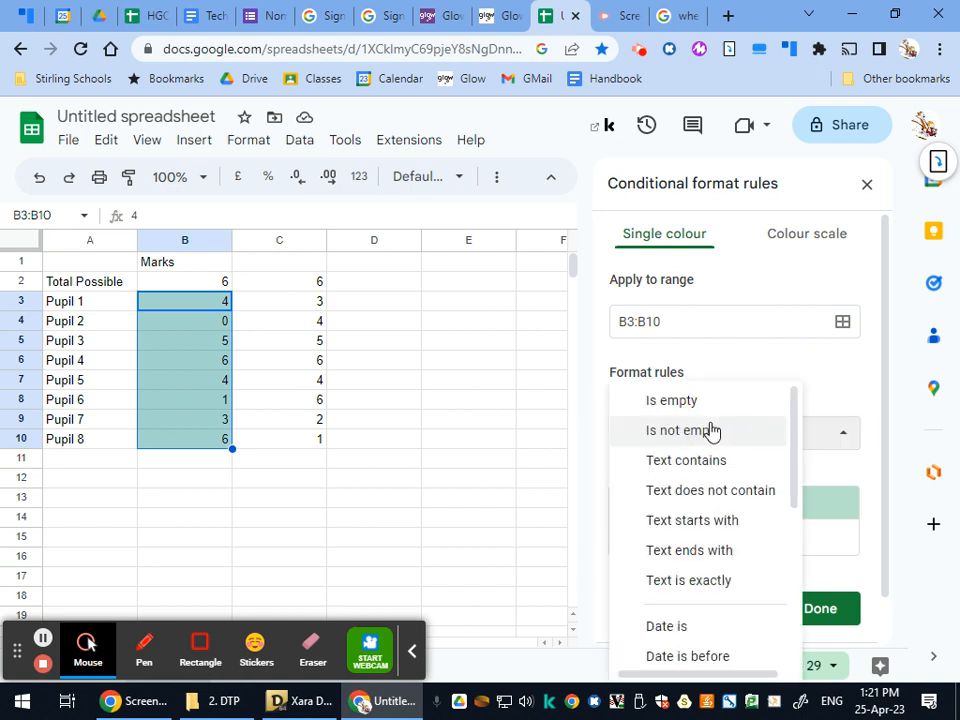
{"action": "scroll", "coordinate": [718, 489], "scroll_direction": "down", "scroll_amount": 5}
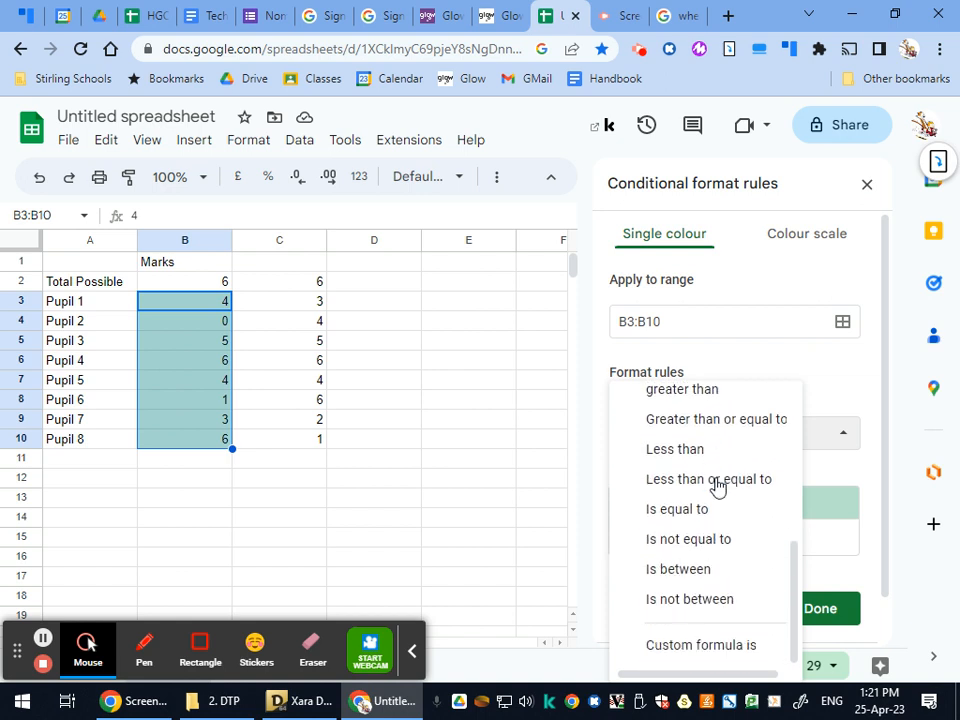
{"action": "scroll", "coordinate": [703, 467], "scroll_direction": "up", "scroll_amount": 1}
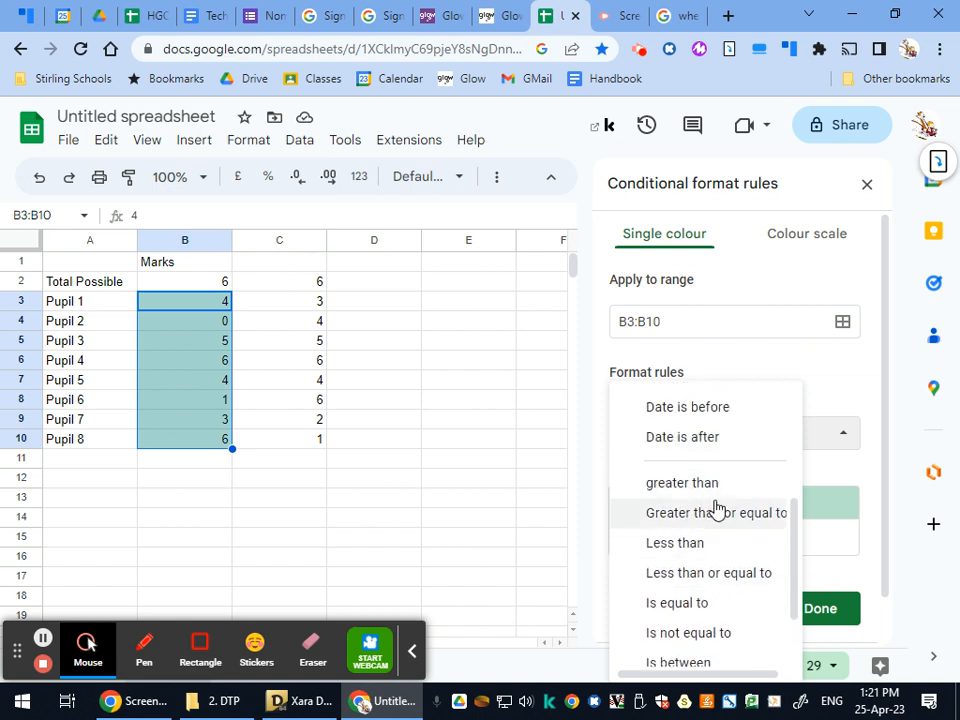
{"action": "scroll", "coordinate": [717, 510], "scroll_direction": "down", "scroll_amount": 1}
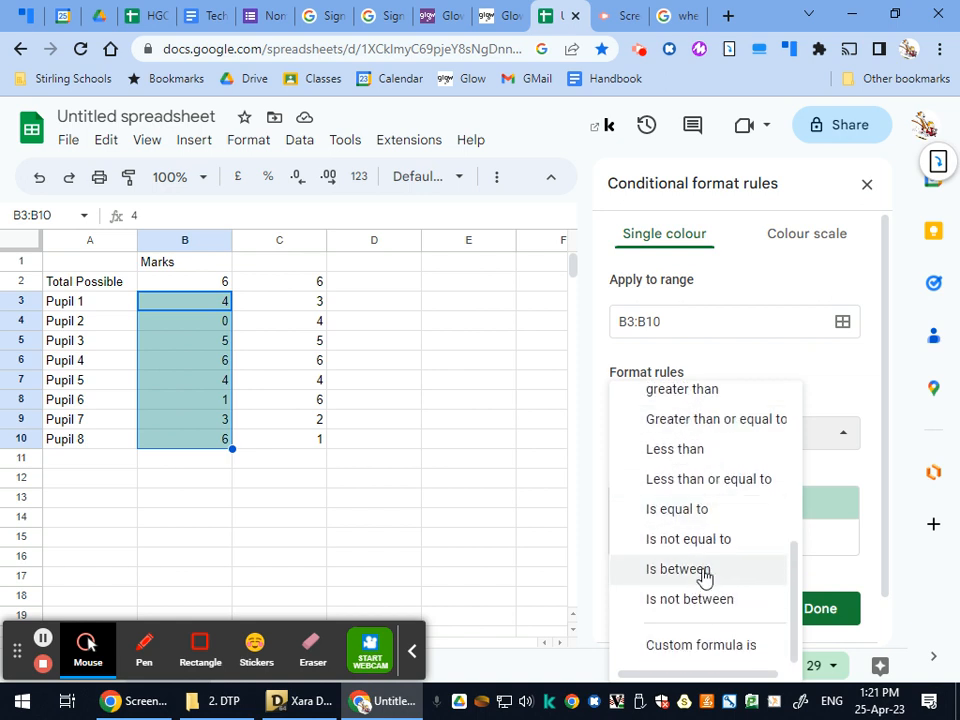
{"action": "scroll", "coordinate": [705, 560], "scroll_direction": "up", "scroll_amount": 1}
{"action": "scroll", "coordinate": [707, 538], "scroll_direction": "up", "scroll_amount": 3}
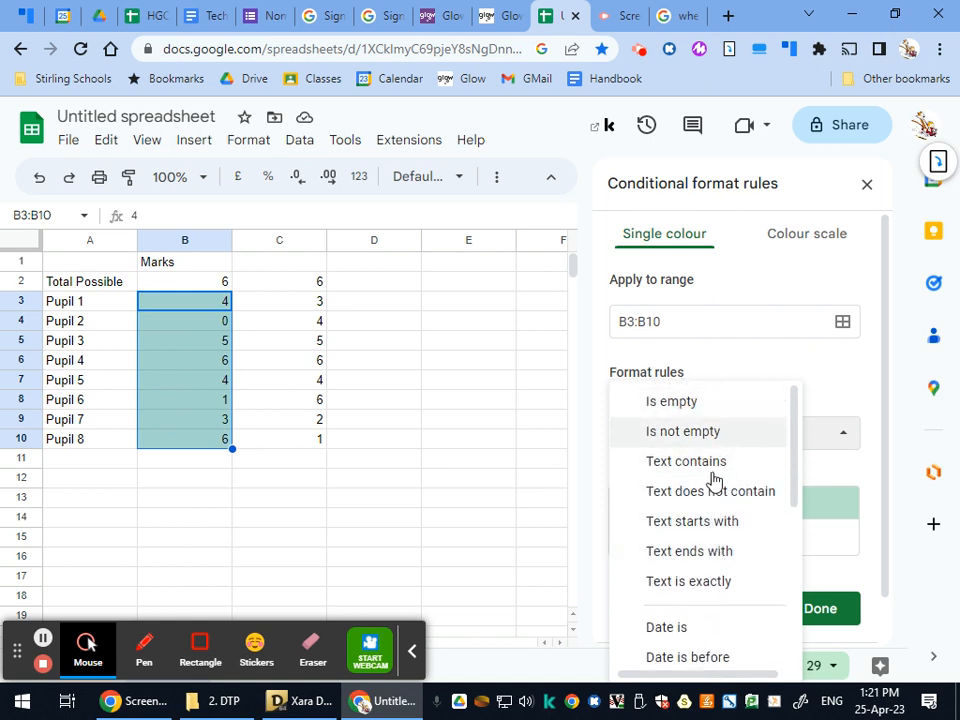
{"action": "scroll", "coordinate": [714, 482], "scroll_direction": "down", "scroll_amount": 2}
{"action": "scroll", "coordinate": [714, 500], "scroll_direction": "down", "scroll_amount": 1}
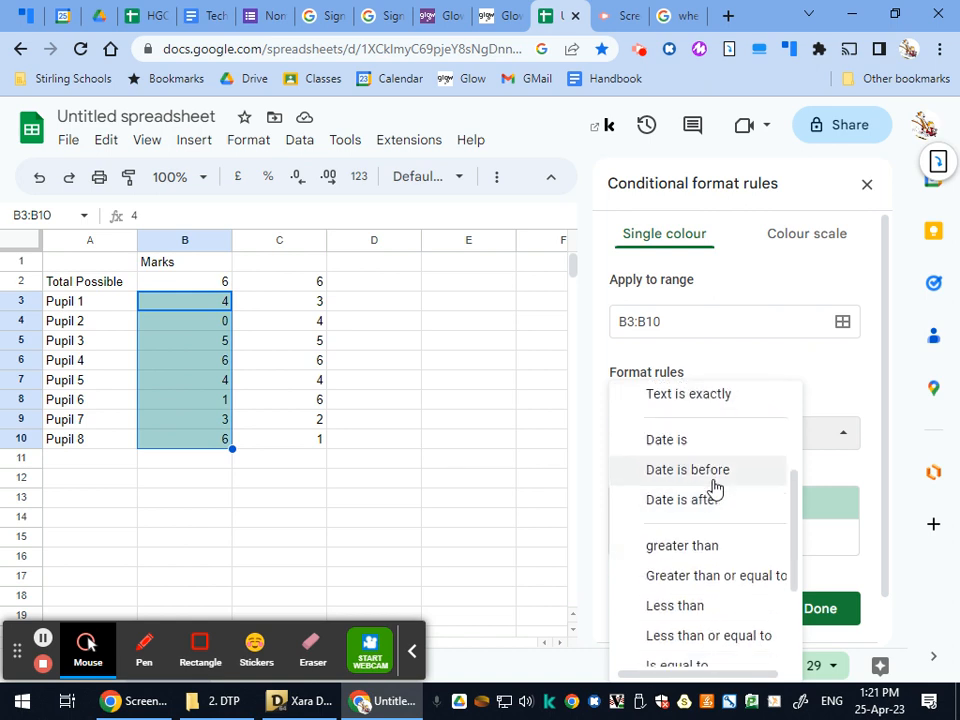
{"action": "scroll", "coordinate": [712, 500], "scroll_direction": "down", "scroll_amount": 1}
{"action": "scroll", "coordinate": [712, 500], "scroll_direction": "down", "scroll_amount": 1}
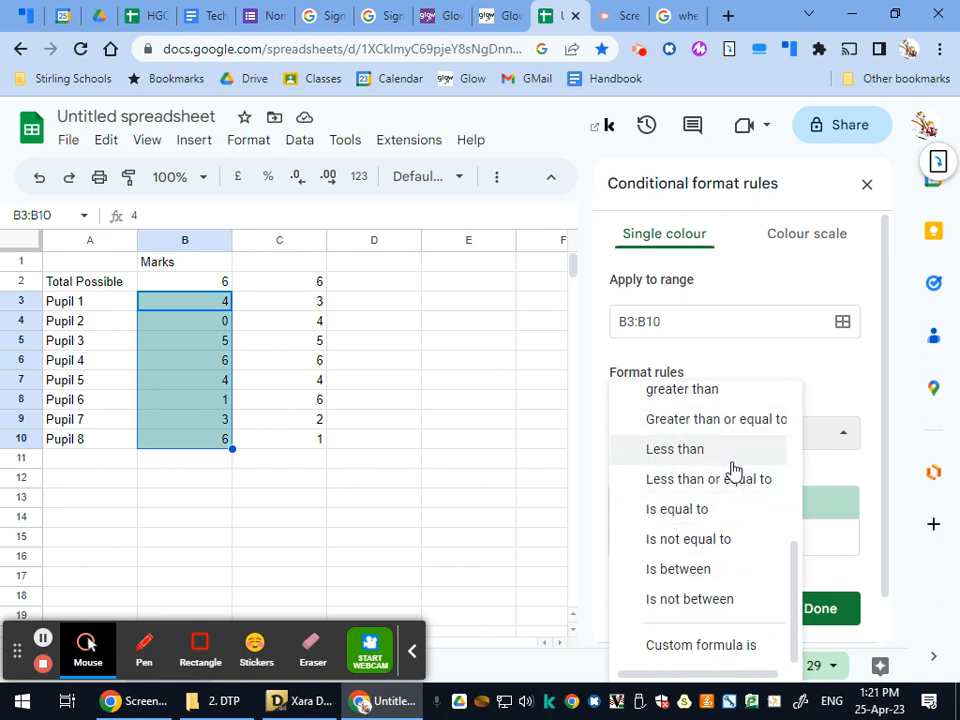
{"action": "scroll", "coordinate": [732, 470], "scroll_direction": "up", "scroll_amount": 1}
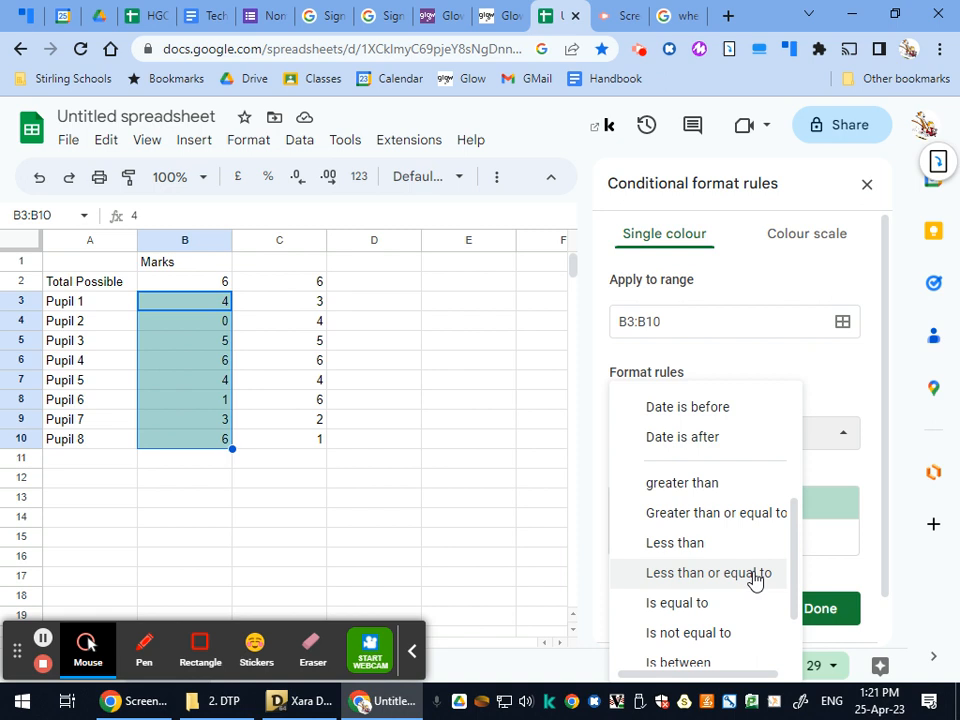
Step: Set the rule to 'Less than or equal to' 2 with a light red fill and save it
{"action": "left_click", "coordinate": [754, 580]}
{"action": "left_click", "coordinate": [705, 479]}
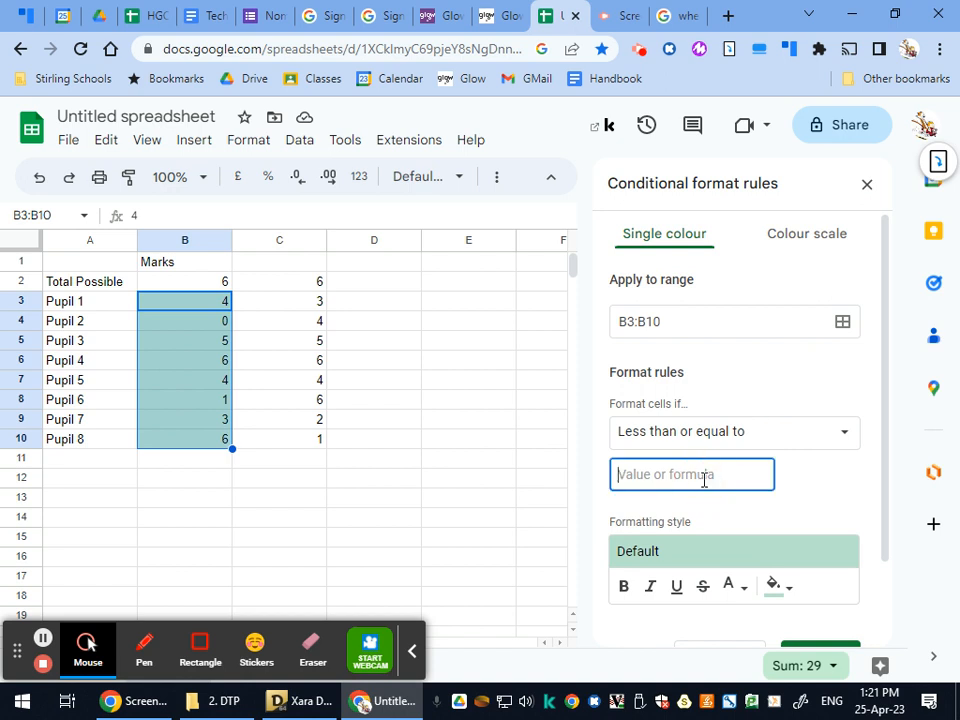
{"action": "type", "text": "2"}
{"action": "left_click", "coordinate": [711, 556]}
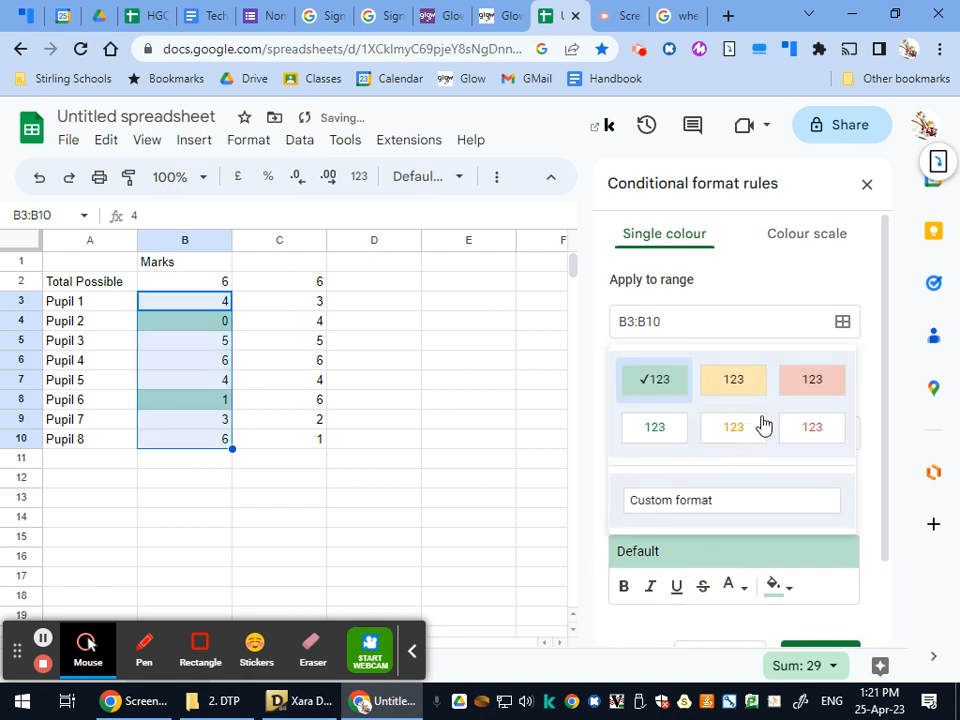
{"action": "left_click", "coordinate": [811, 381]}
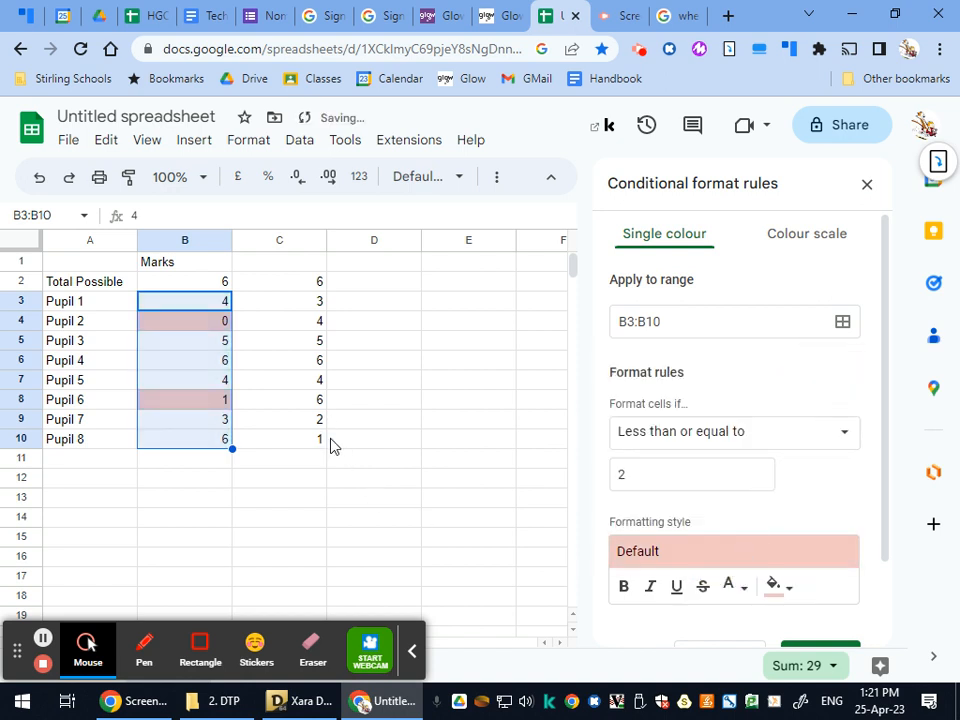
{"action": "scroll", "coordinate": [825, 566], "scroll_direction": "down", "scroll_amount": 2}
{"action": "left_click", "coordinate": [812, 566]}
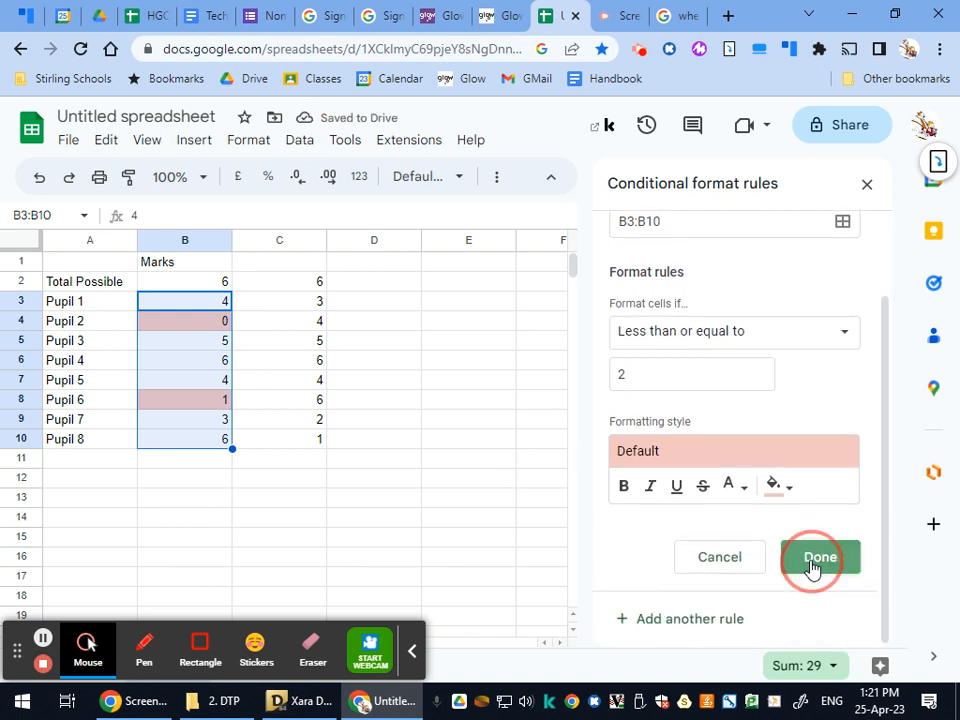
{"action": "left_click", "coordinate": [686, 325]}
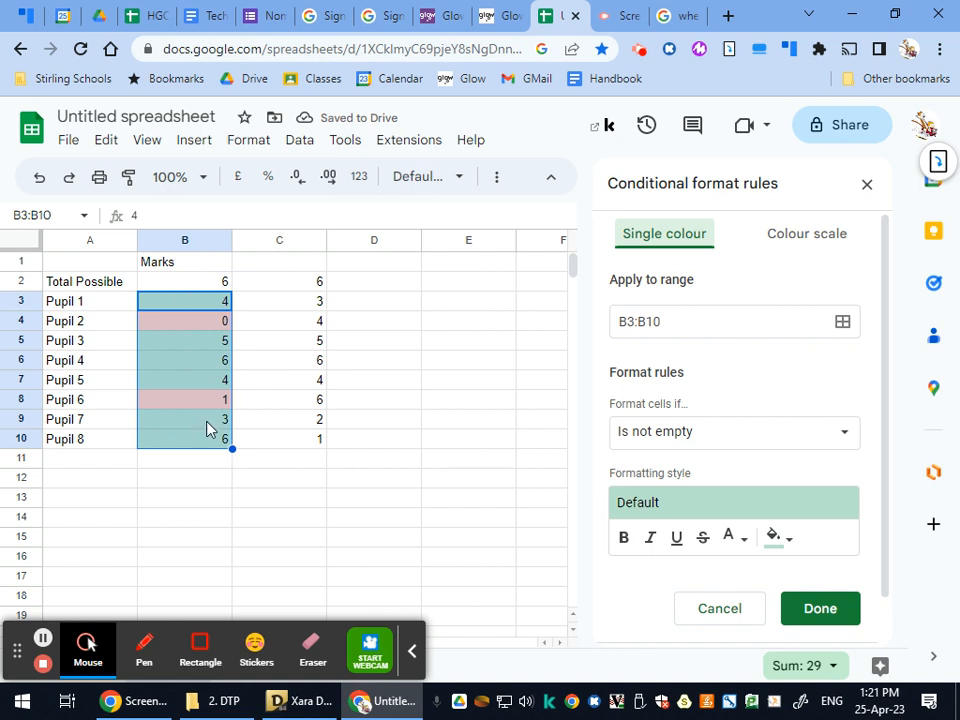
Step: Give the second B3:B10 rule the condition 'Is between' 3 and 4
{"action": "left_click", "coordinate": [845, 324]}
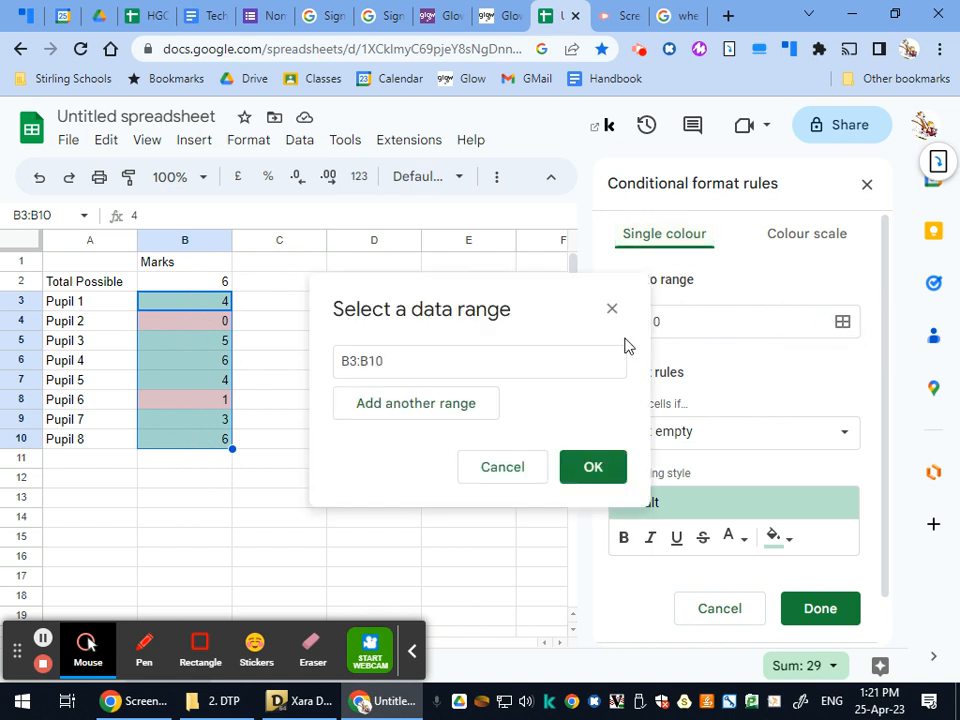
{"action": "left_click", "coordinate": [611, 308]}
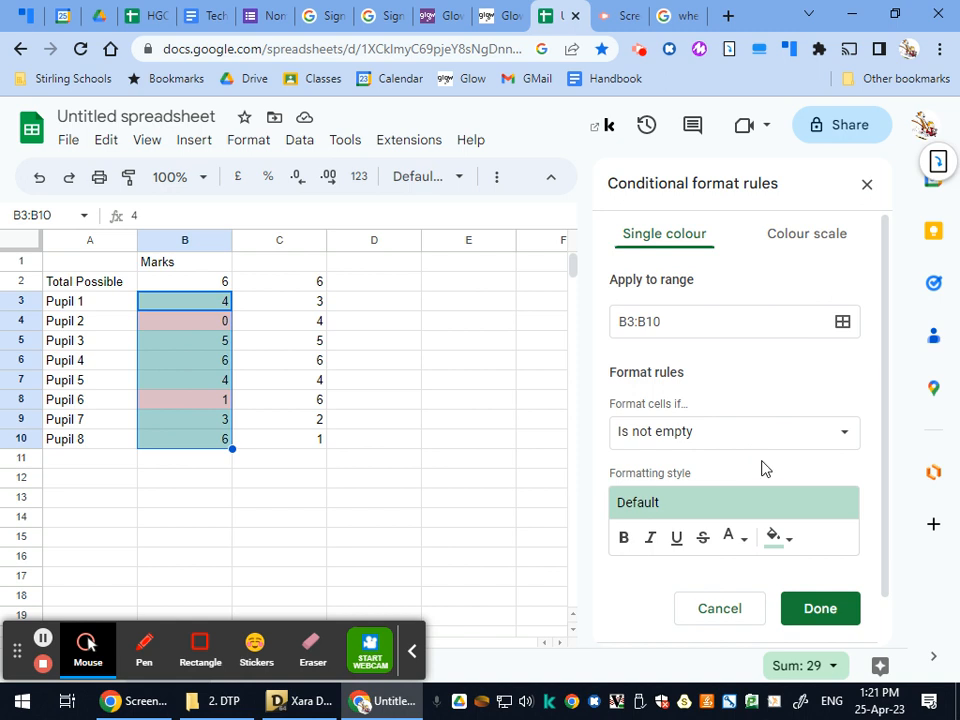
{"action": "left_click", "coordinate": [698, 441]}
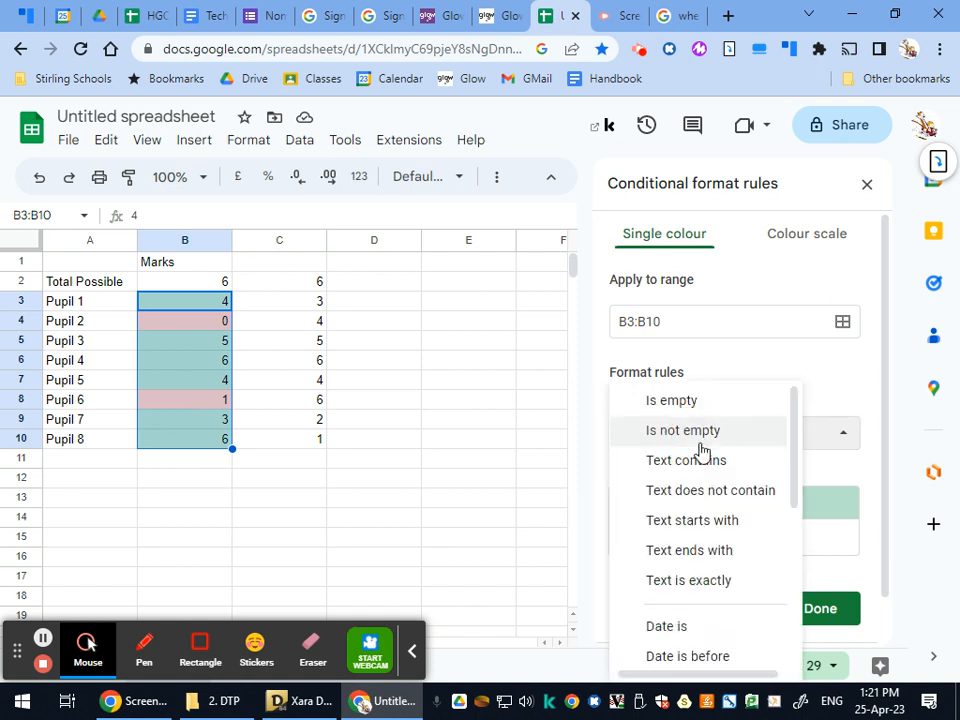
{"action": "scroll", "coordinate": [739, 617], "scroll_direction": "down", "scroll_amount": 3}
{"action": "scroll", "coordinate": [717, 581], "scroll_direction": "down", "scroll_amount": 1}
{"action": "left_click", "coordinate": [717, 576]}
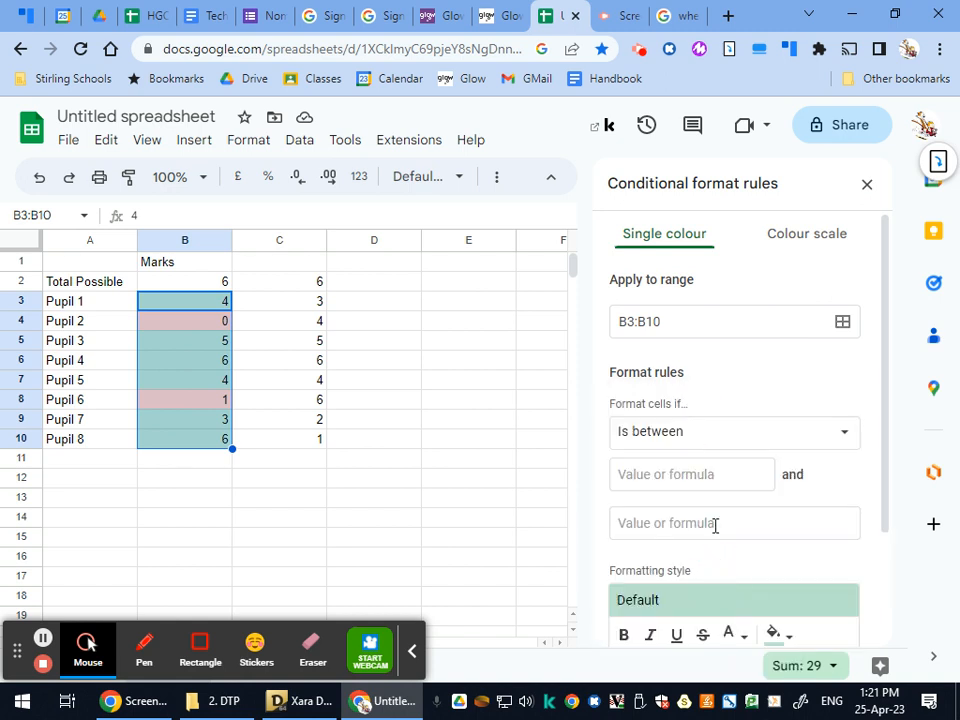
{"action": "left_click", "coordinate": [711, 471]}
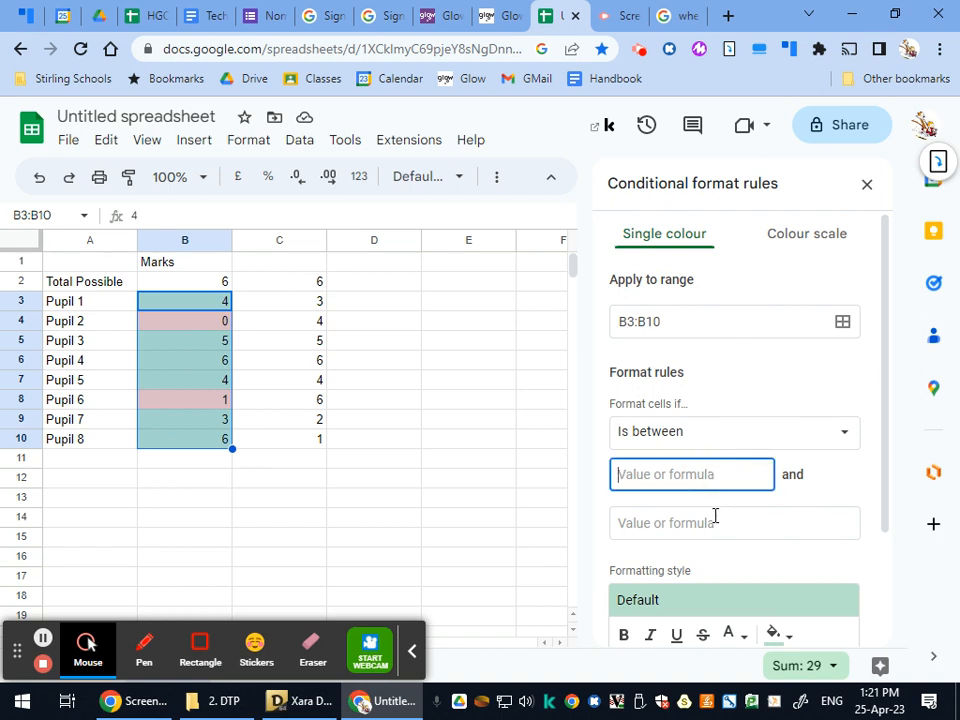
{"action": "type", "text": "3"}
{"action": "left_click", "coordinate": [712, 530]}
{"action": "type", "text": "4"}
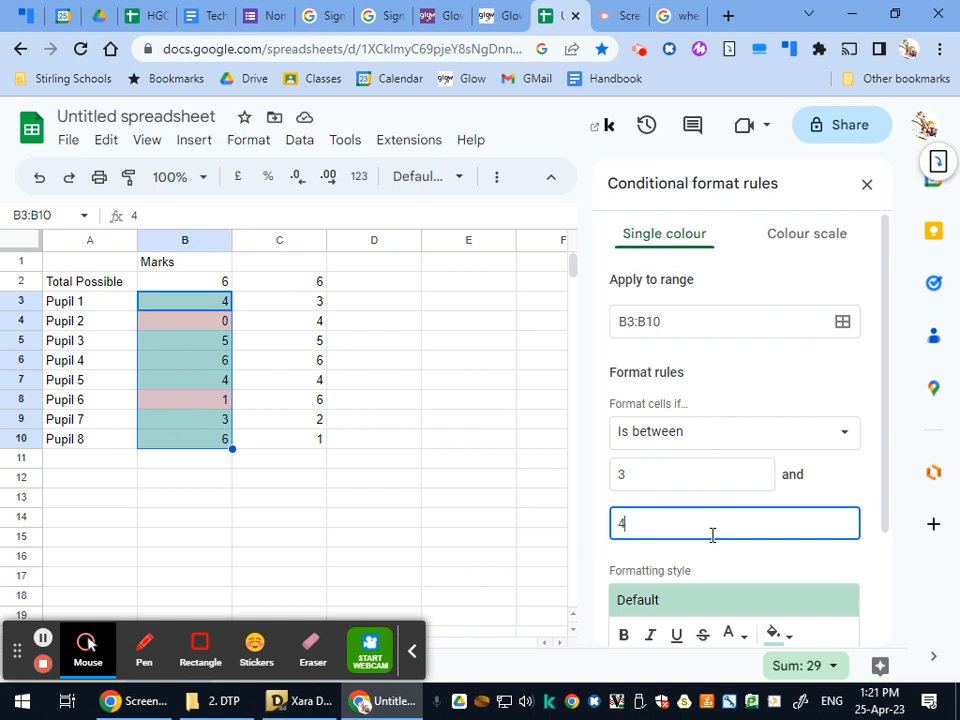
{"action": "left_click", "coordinate": [848, 567]}
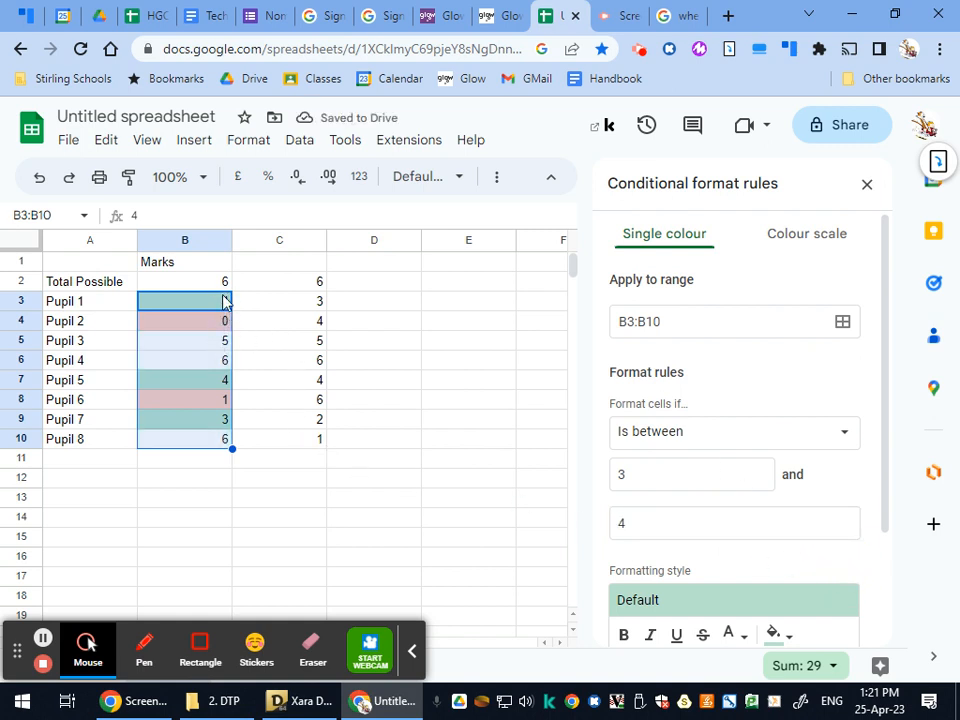
Step: Apply the yellow preset fill to the 3-to-4 rule and save it
{"action": "scroll", "coordinate": [724, 480], "scroll_direction": "down", "scroll_amount": 2}
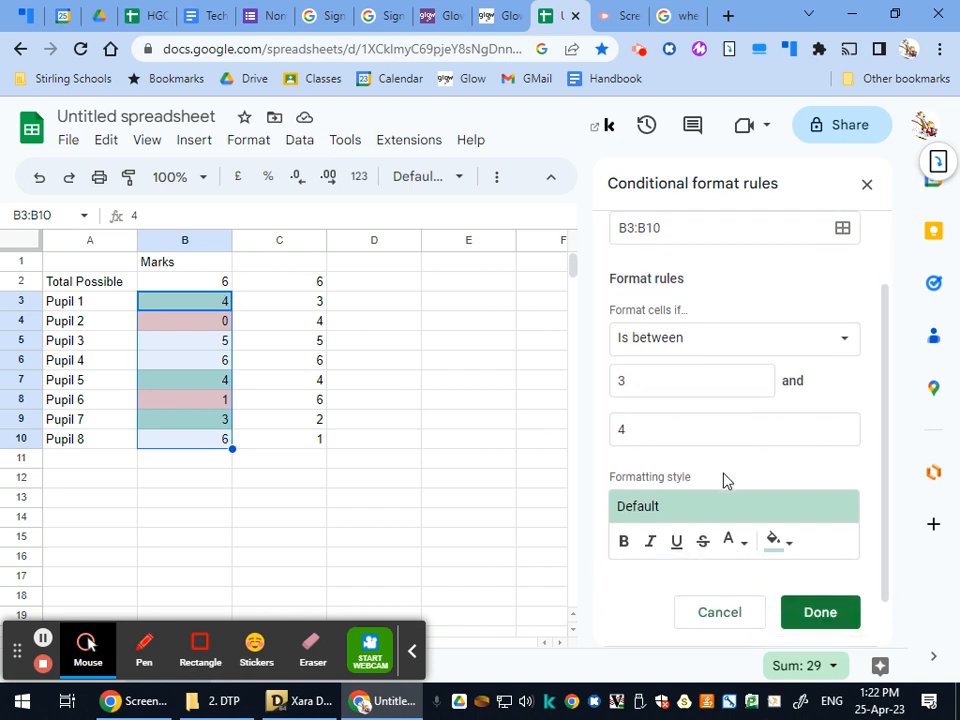
{"action": "left_click", "coordinate": [716, 507]}
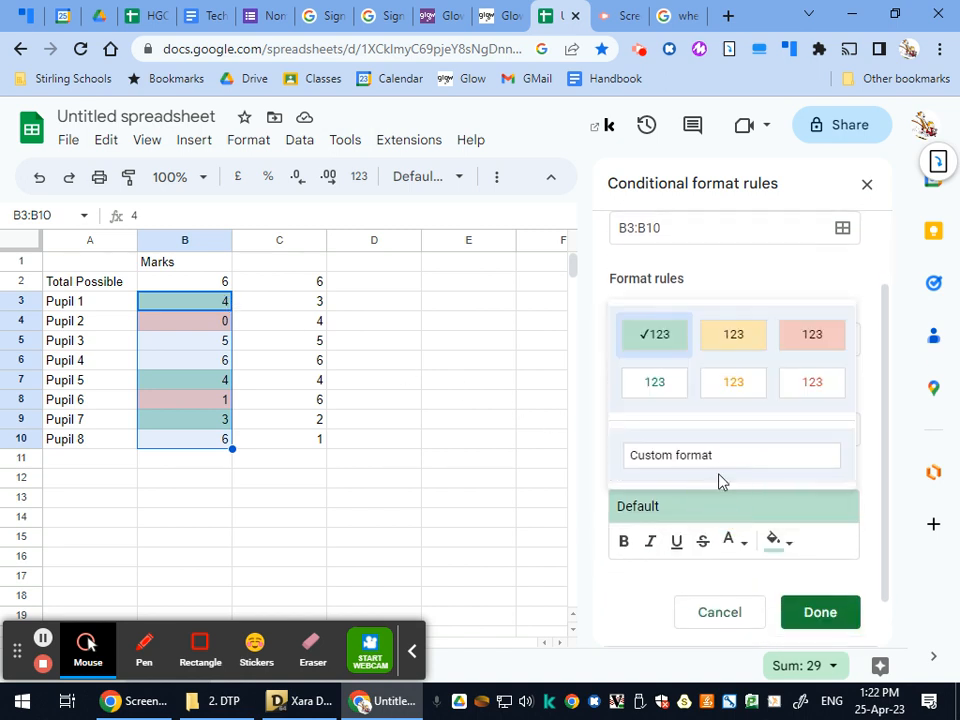
{"action": "left_click", "coordinate": [740, 335]}
{"action": "left_click", "coordinate": [812, 605]}
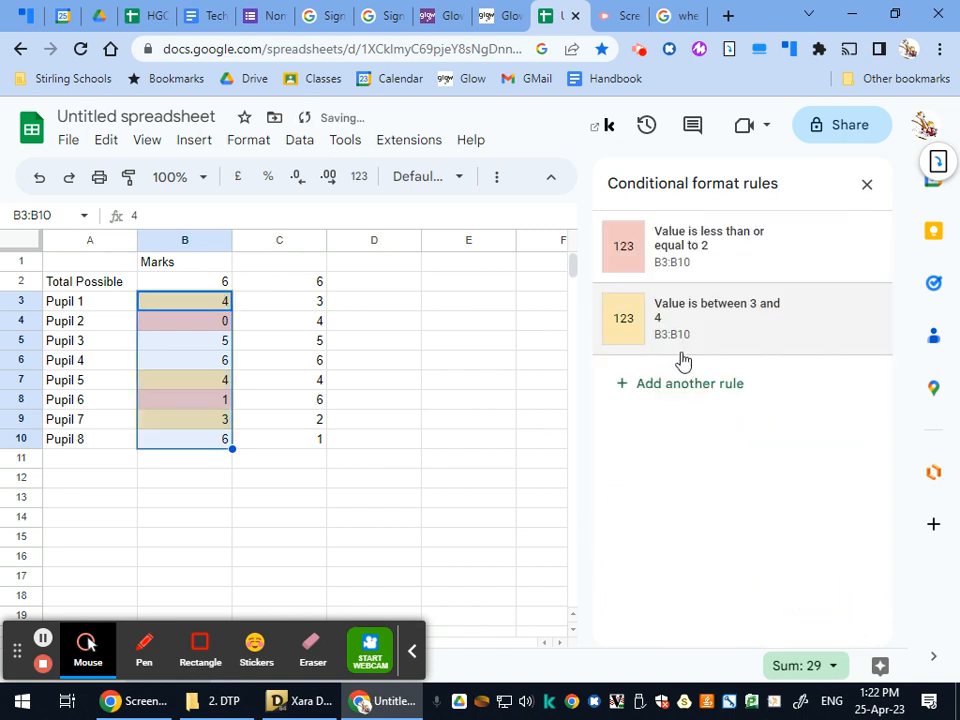
Step: Add a 'Greater than or equal to' 5 rule that colours B3:B10 marks green
{"action": "left_click", "coordinate": [688, 381]}
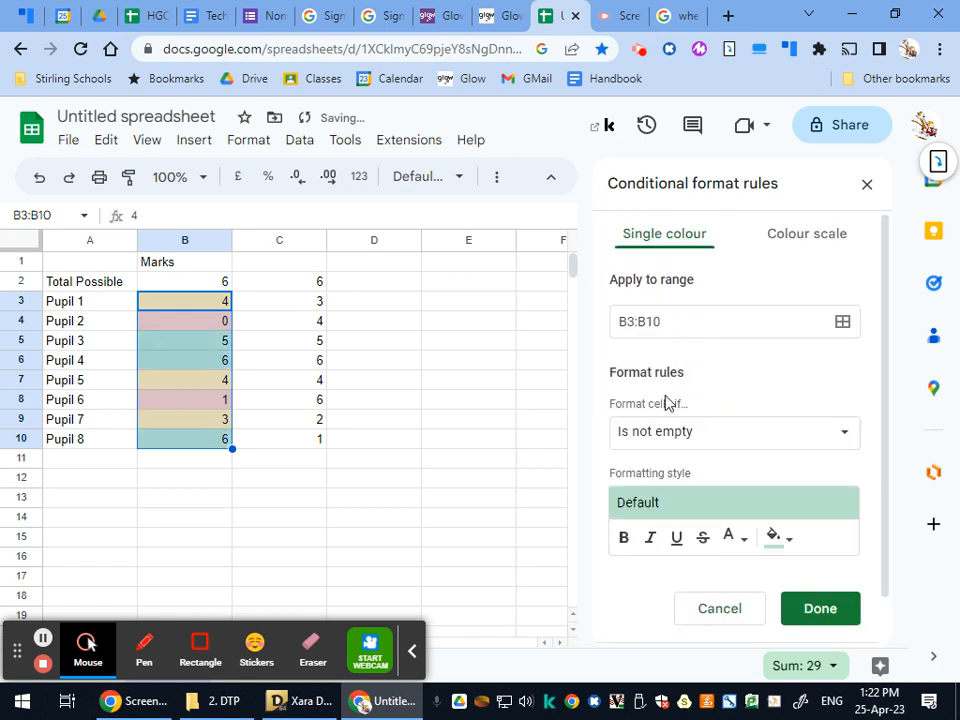
{"action": "left_click", "coordinate": [762, 440]}
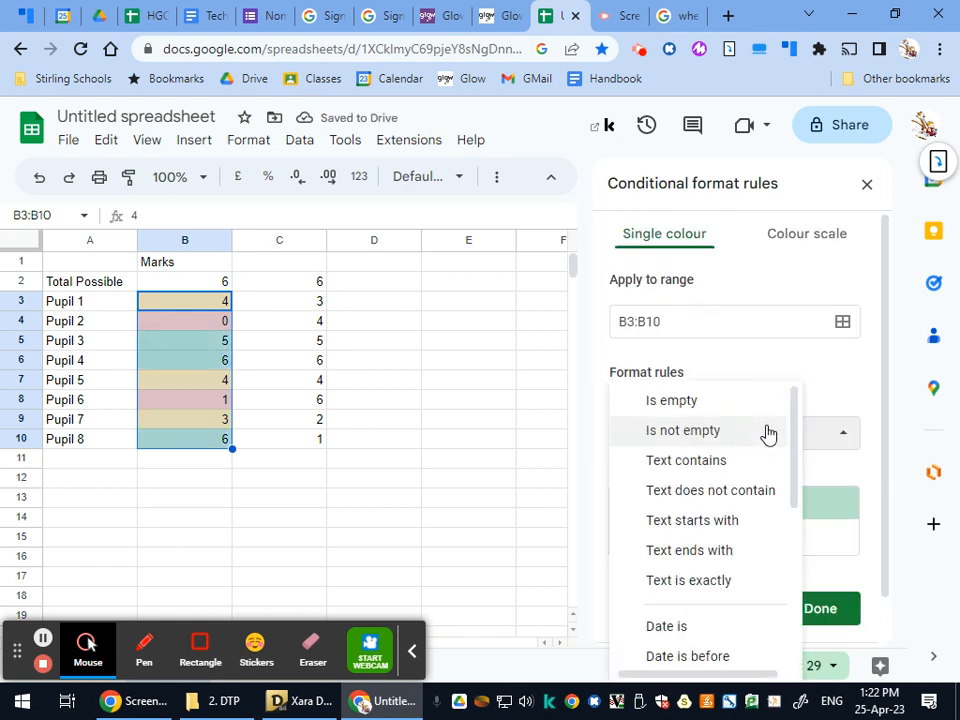
{"action": "scroll", "coordinate": [755, 470], "scroll_direction": "down", "scroll_amount": 4}
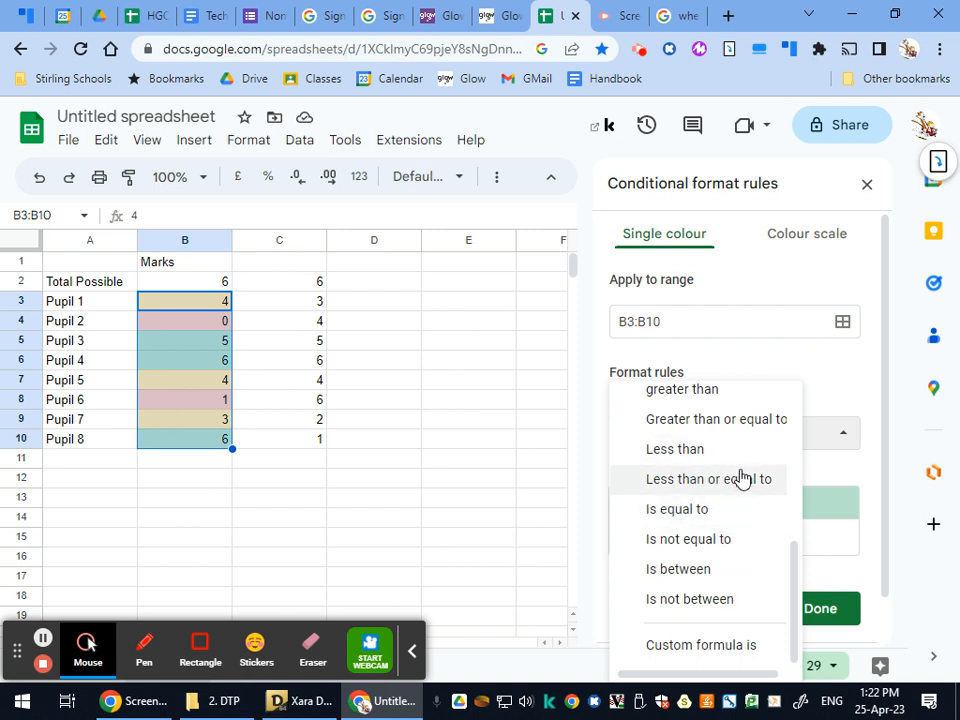
{"action": "scroll", "coordinate": [740, 500], "scroll_direction": "up", "scroll_amount": 2}
{"action": "scroll", "coordinate": [741, 550], "scroll_direction": "down", "scroll_amount": 2}
{"action": "scroll", "coordinate": [741, 548], "scroll_direction": "up", "scroll_amount": 1}
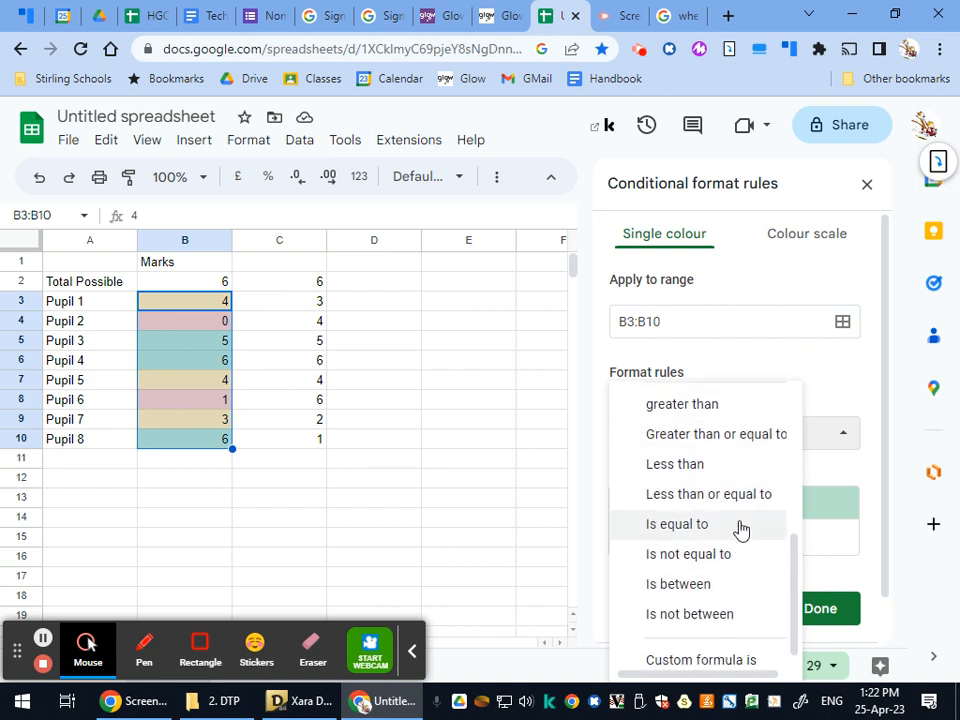
{"action": "scroll", "coordinate": [740, 525], "scroll_direction": "up", "scroll_amount": 1}
{"action": "left_click", "coordinate": [740, 513]}
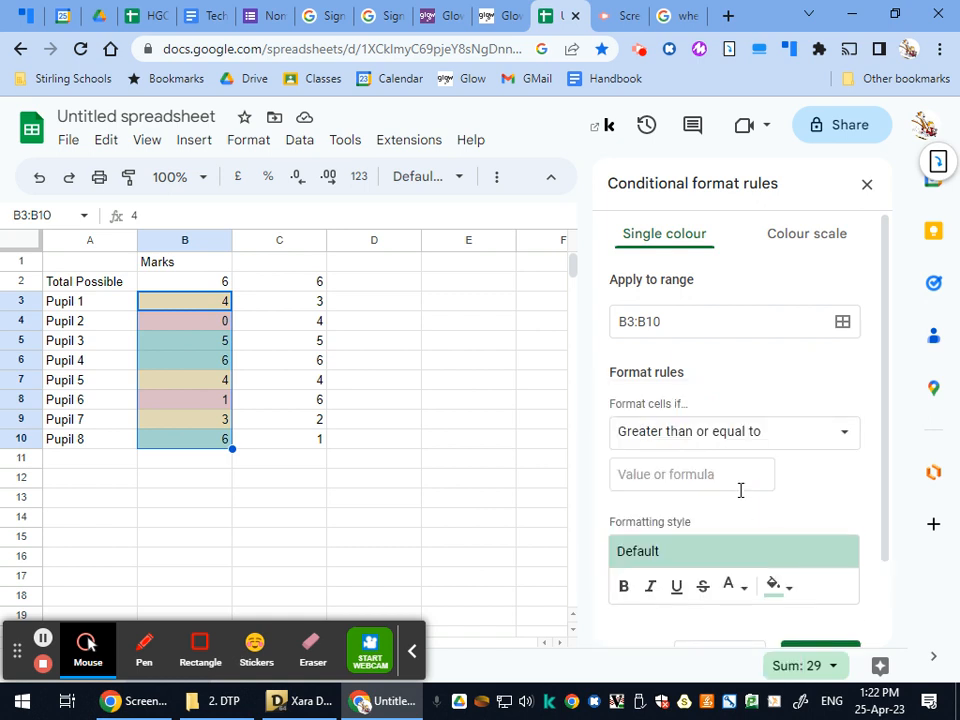
{"action": "left_click", "coordinate": [741, 482]}
{"action": "type", "text": "5"}
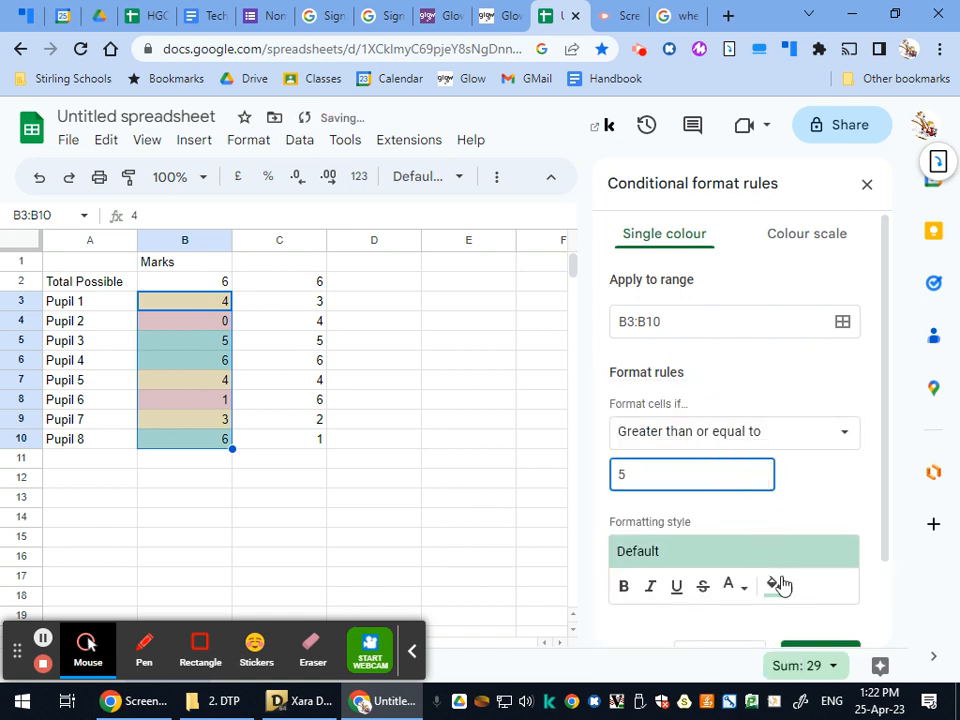
{"action": "scroll", "coordinate": [836, 507], "scroll_direction": "down", "scroll_amount": 1}
{"action": "left_click", "coordinate": [822, 555]}
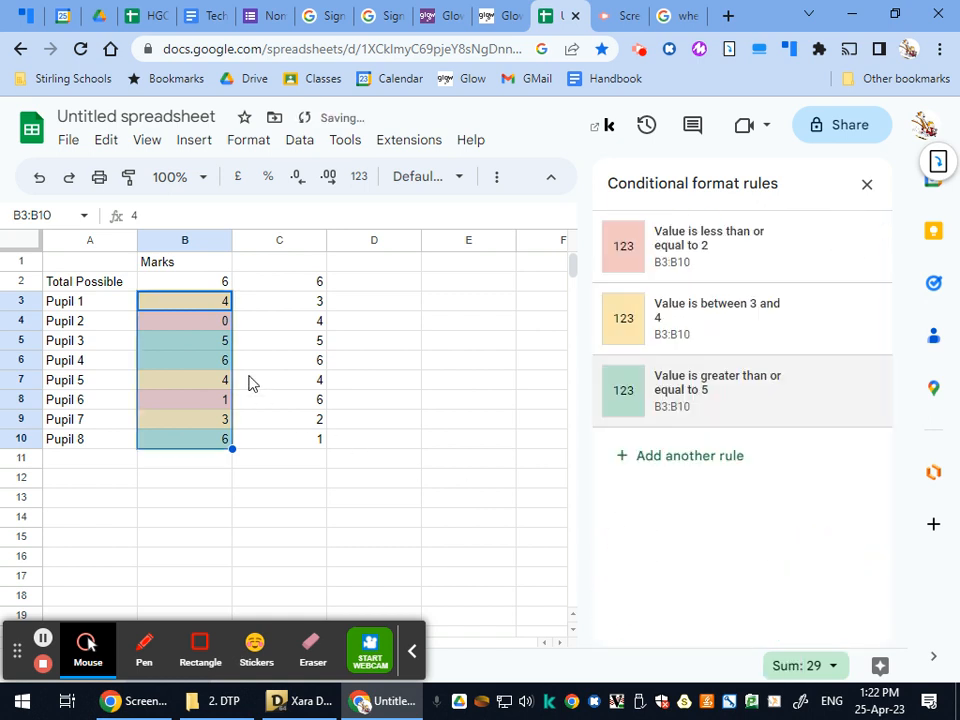
{"action": "left_click", "coordinate": [280, 364]}
Step: Change Pupil 1's mark in B3 to 1 and Pupil 4's mark in B6 to 4
{"action": "left_click", "coordinate": [224, 304]}
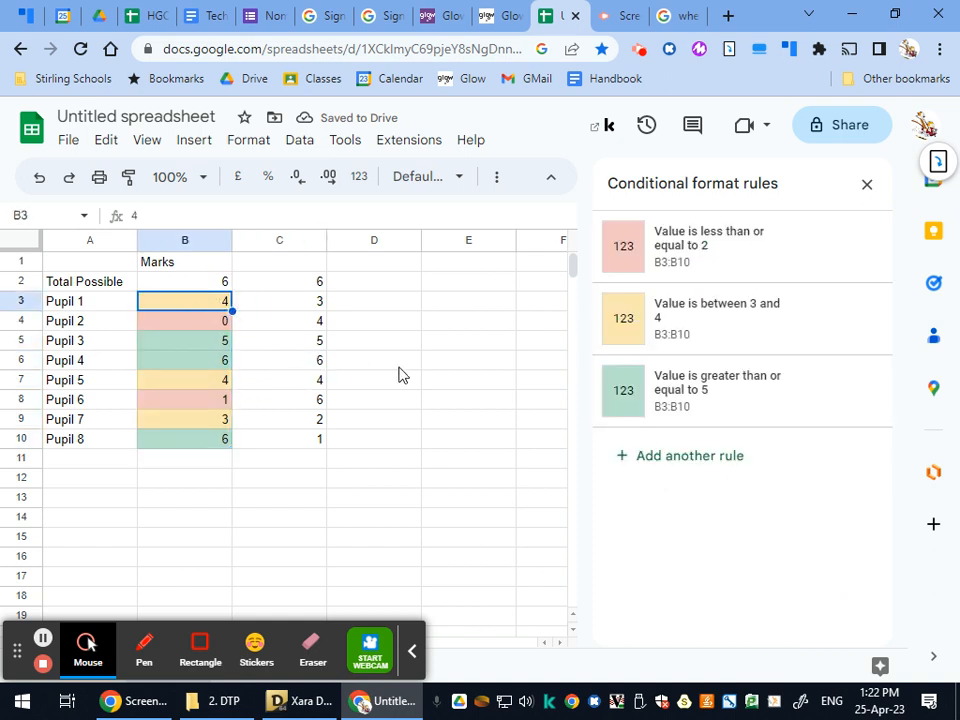
{"action": "type", "text": "1"}
{"action": "key", "text": "Return"}
{"action": "key", "text": "Down"}
{"action": "key", "text": "Down"}
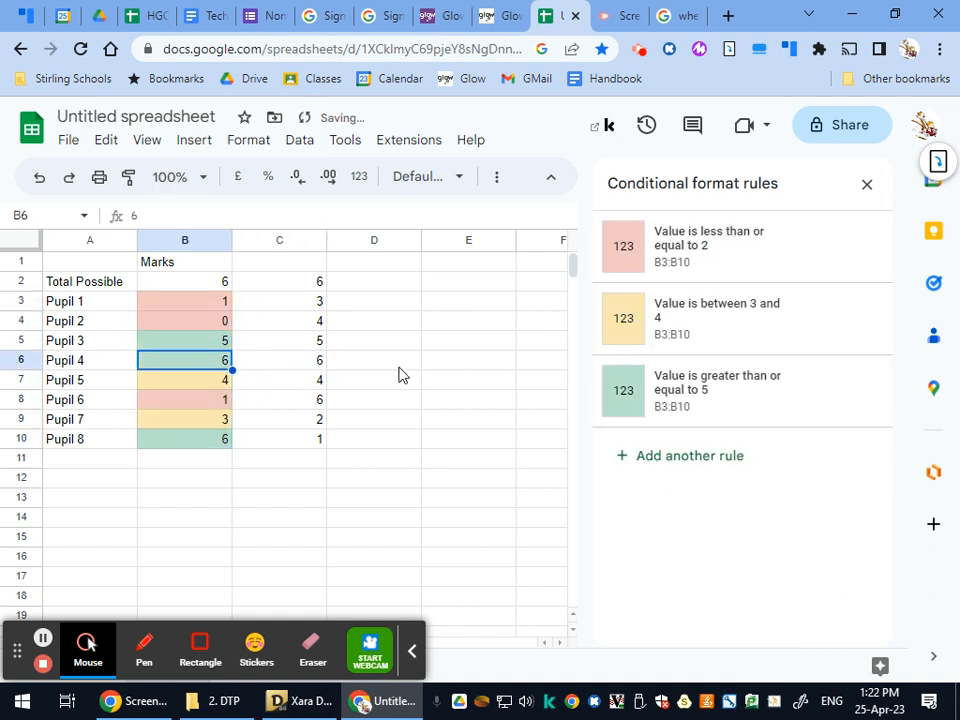
{"action": "type", "text": "4"}
{"action": "key", "text": "Return"}
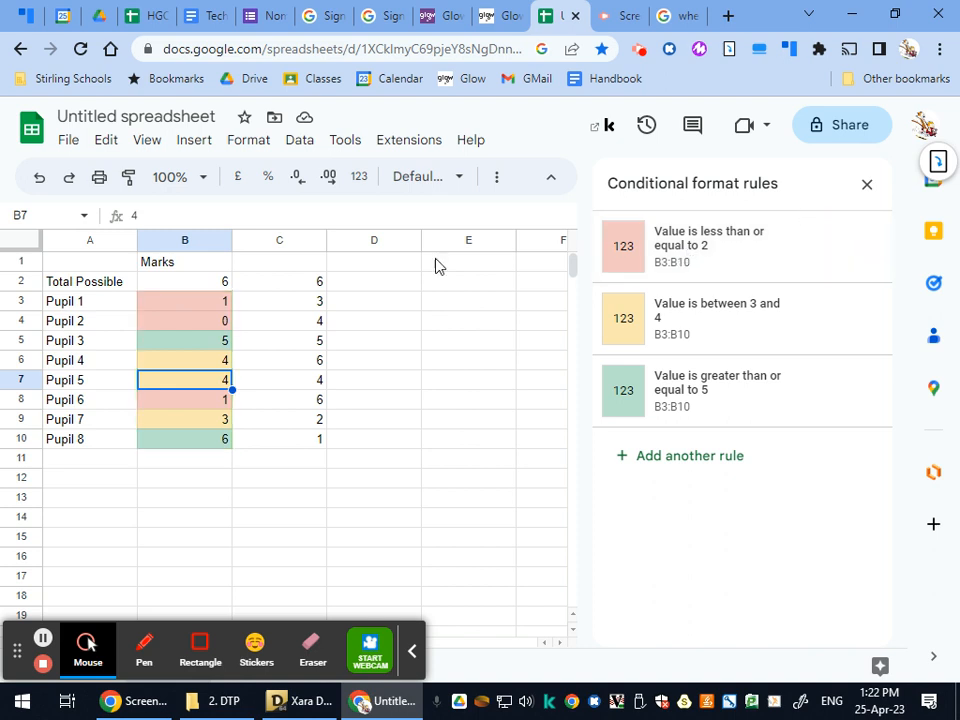
{"action": "left_click", "coordinate": [305, 304]}
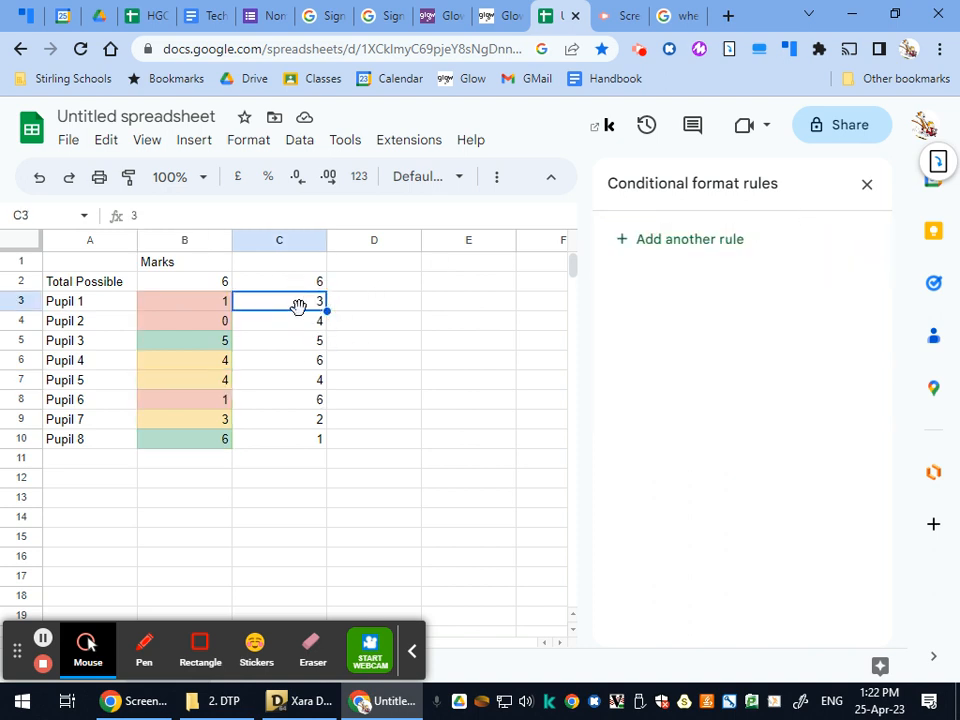
Step: Select C3:C10 and add a colour scale rule using the green-yellow-red preset
{"action": "left_click_drag", "start_coordinate": [294, 313], "coordinate": [294, 445]}
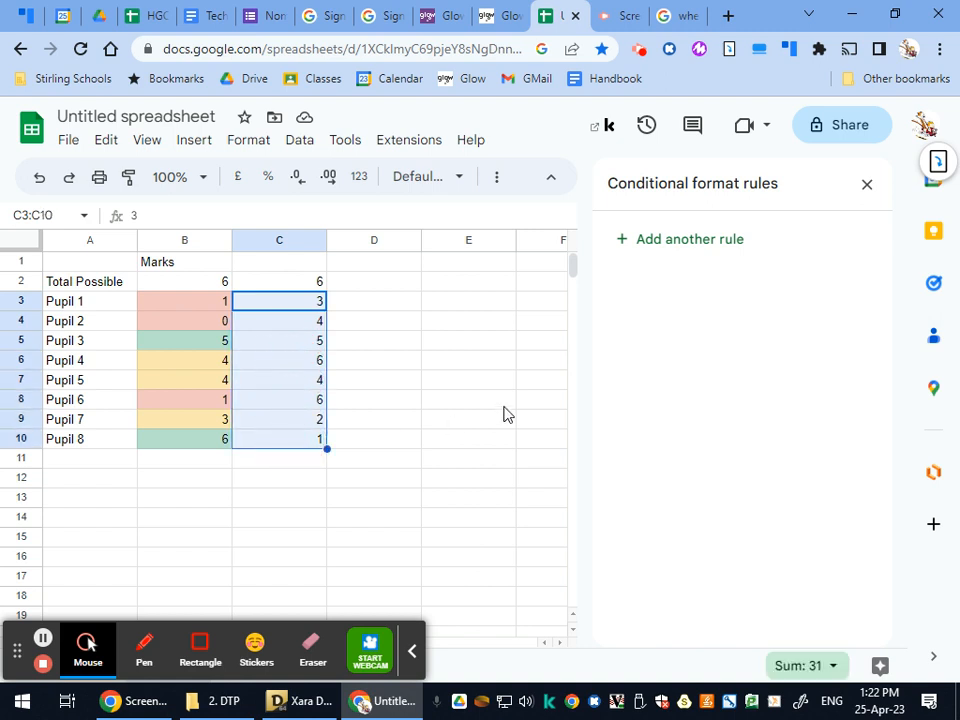
{"action": "left_click", "coordinate": [681, 246]}
{"action": "left_click", "coordinate": [788, 240]}
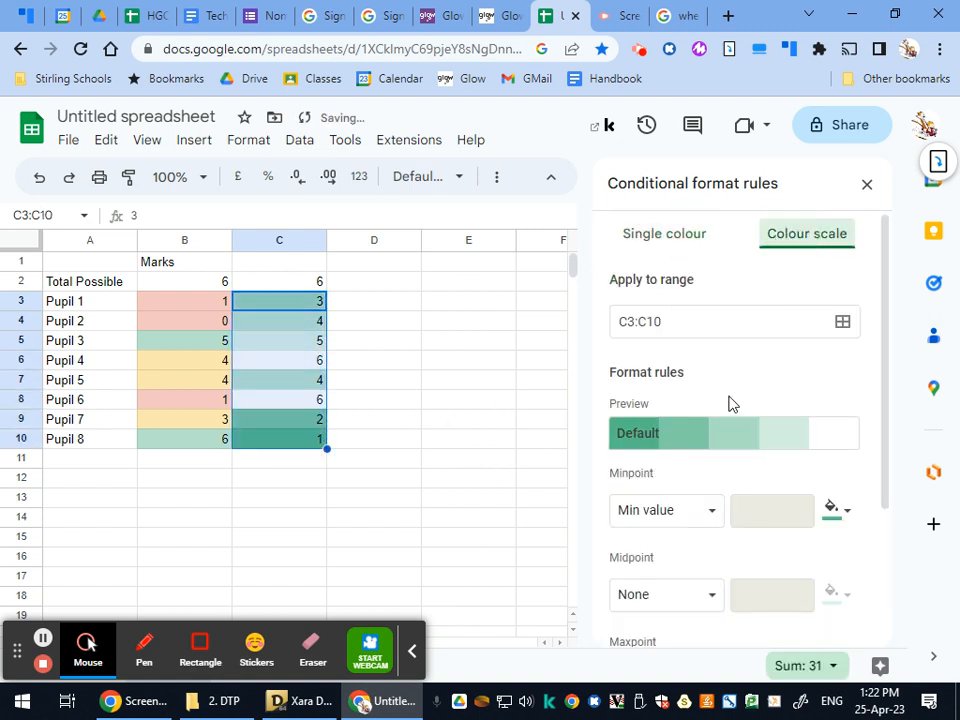
{"action": "scroll", "coordinate": [752, 392], "scroll_direction": "down", "scroll_amount": 2}
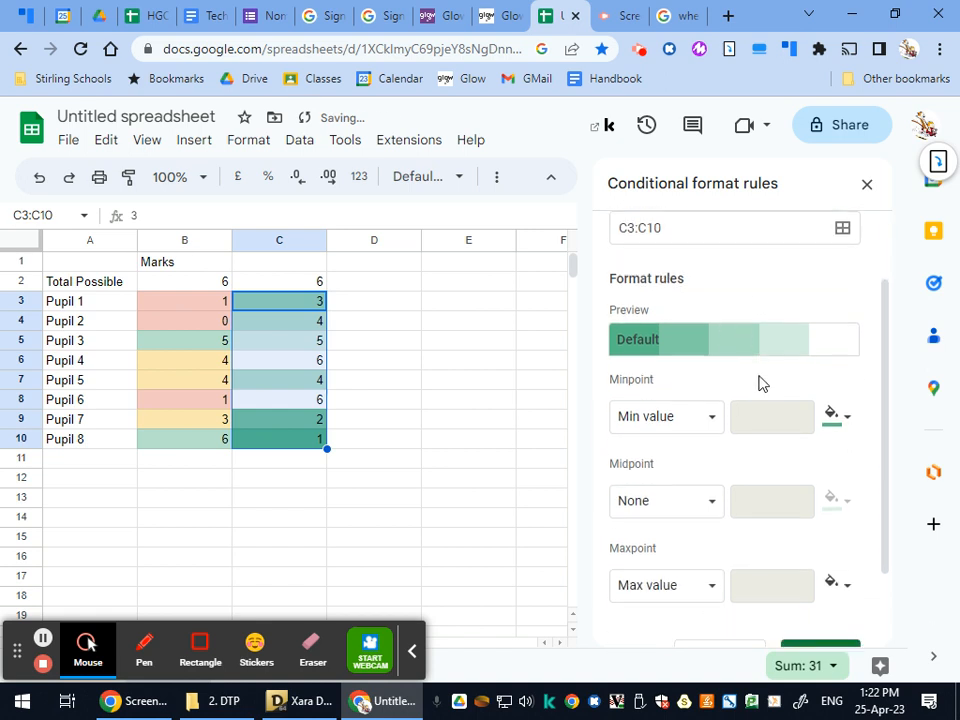
{"action": "left_click", "coordinate": [757, 345]}
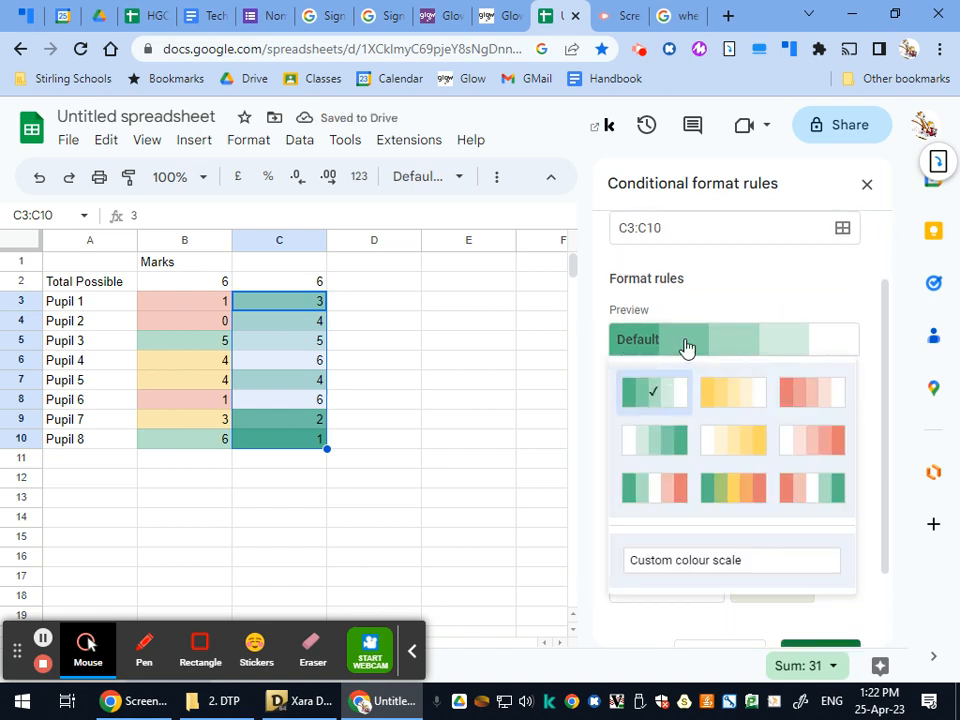
{"action": "left_click", "coordinate": [722, 491]}
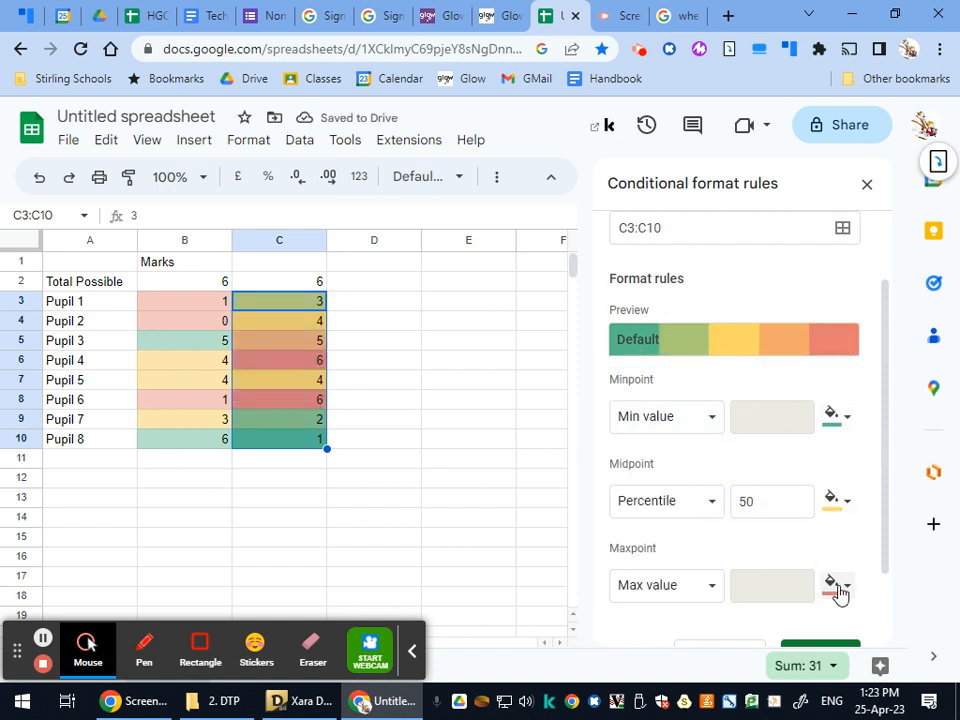
Step: Set the scale's Minpoint to red, Maxpoint to green and Midpoint to bright yellow
{"action": "left_click", "coordinate": [849, 418]}
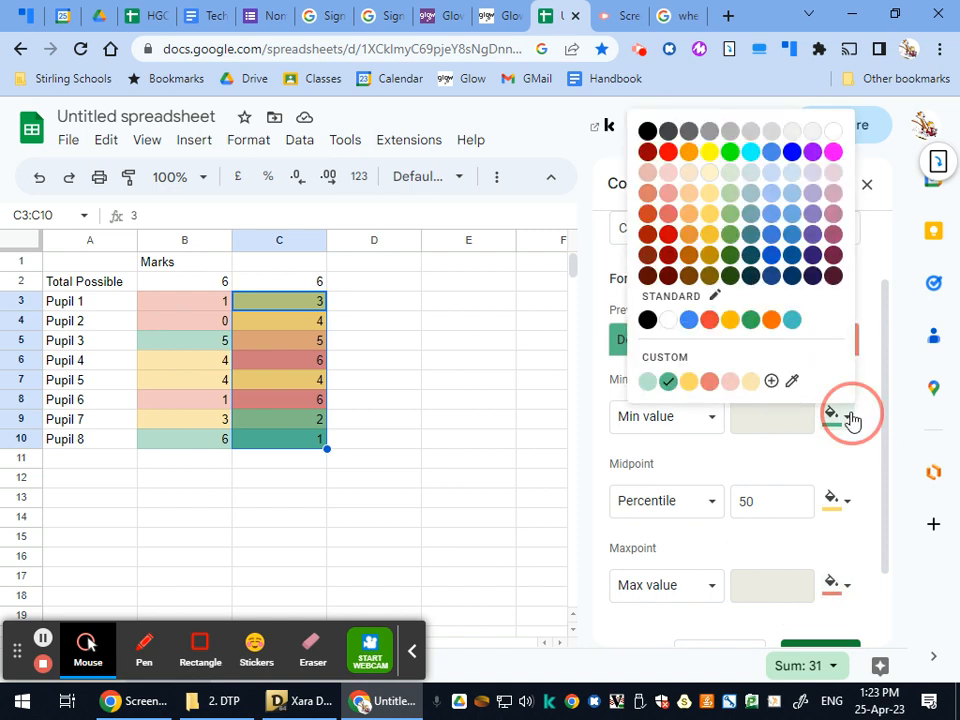
{"action": "left_click", "coordinate": [668, 152]}
{"action": "left_click", "coordinate": [840, 586]}
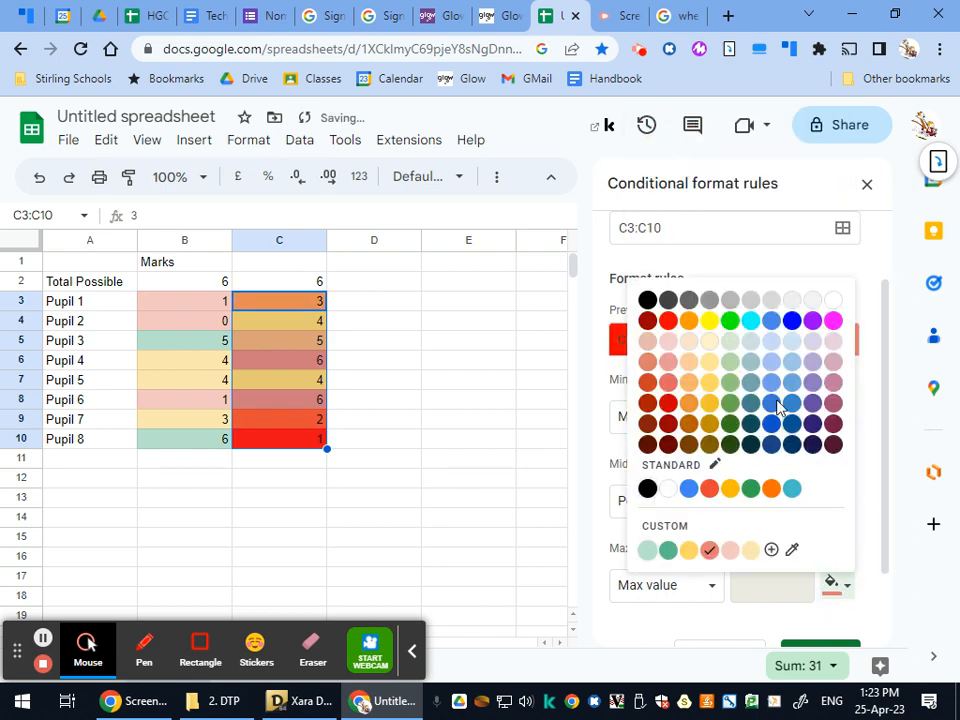
{"action": "left_click", "coordinate": [735, 322]}
{"action": "left_click", "coordinate": [835, 505]}
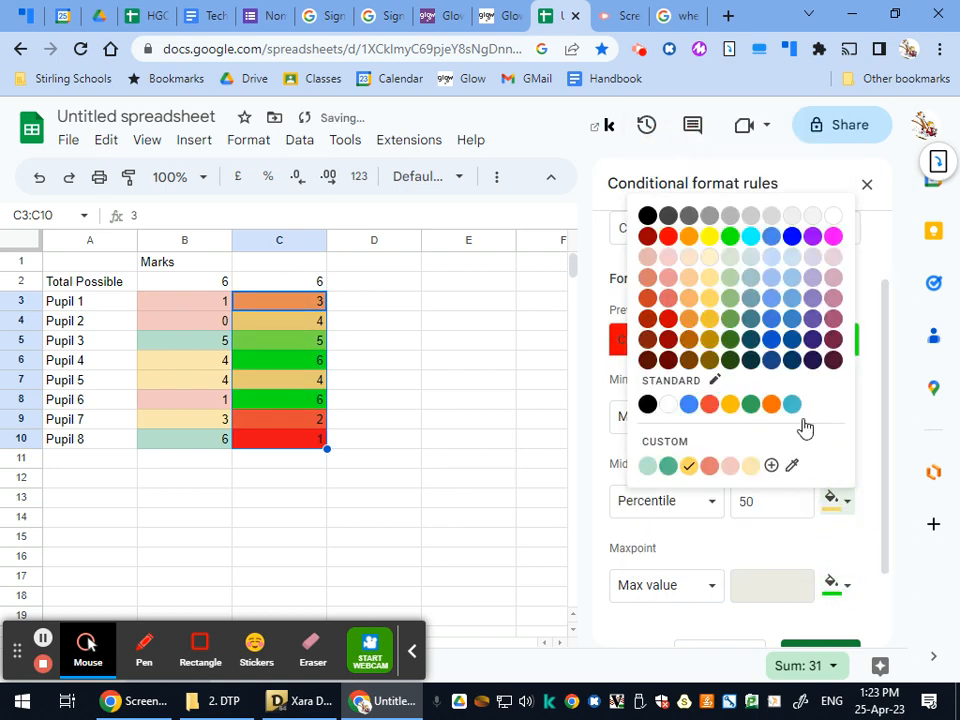
{"action": "left_click", "coordinate": [707, 242]}
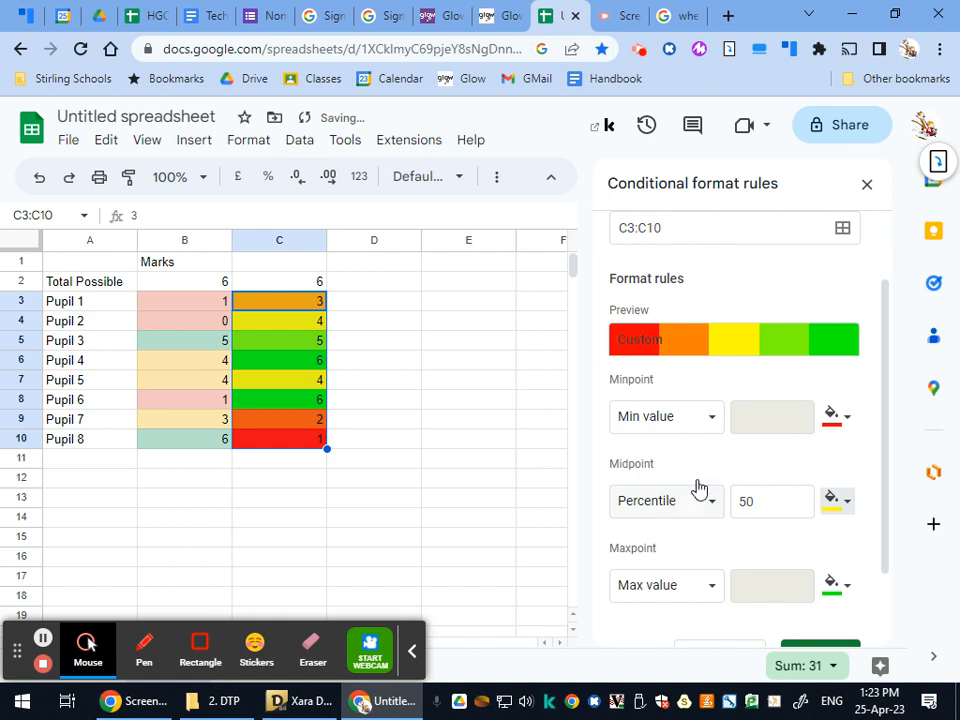
{"action": "left_click", "coordinate": [737, 380]}
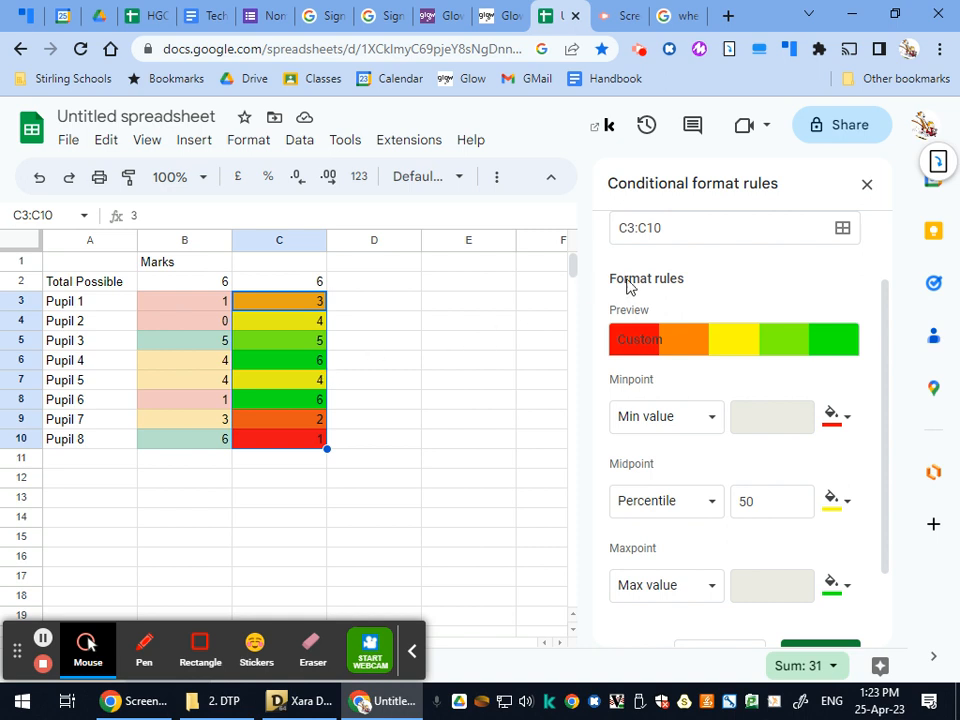
Step: Set the colour scale Minpoint to Number 0, Maxpoint to Number 6 and Midpoint to Number 3
{"action": "left_click", "coordinate": [681, 414]}
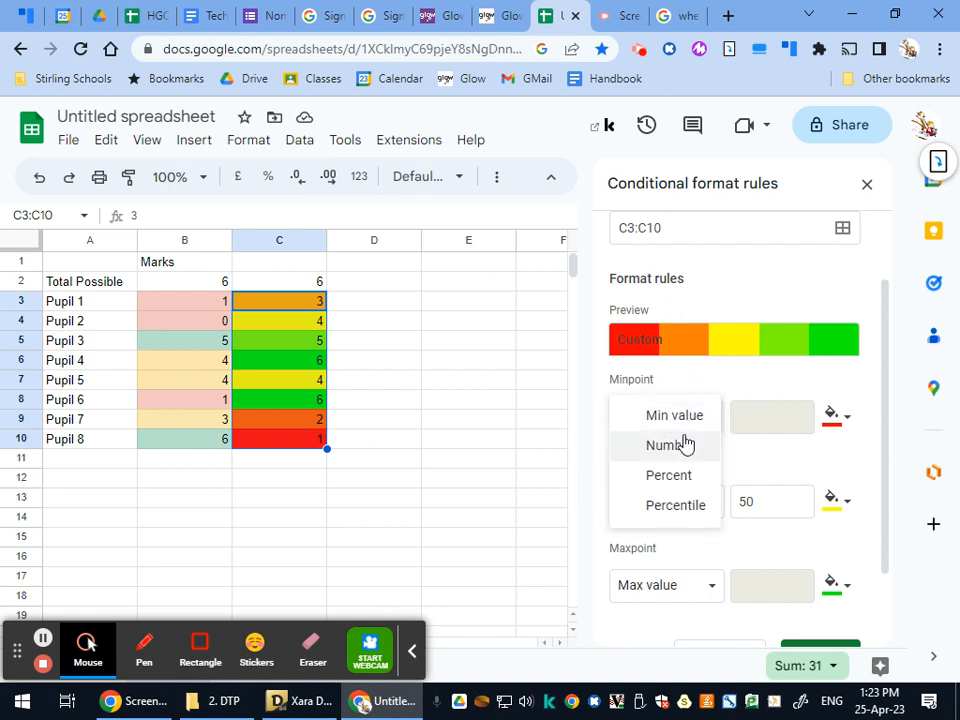
{"action": "left_click", "coordinate": [686, 444]}
{"action": "double_click", "coordinate": [752, 416]}
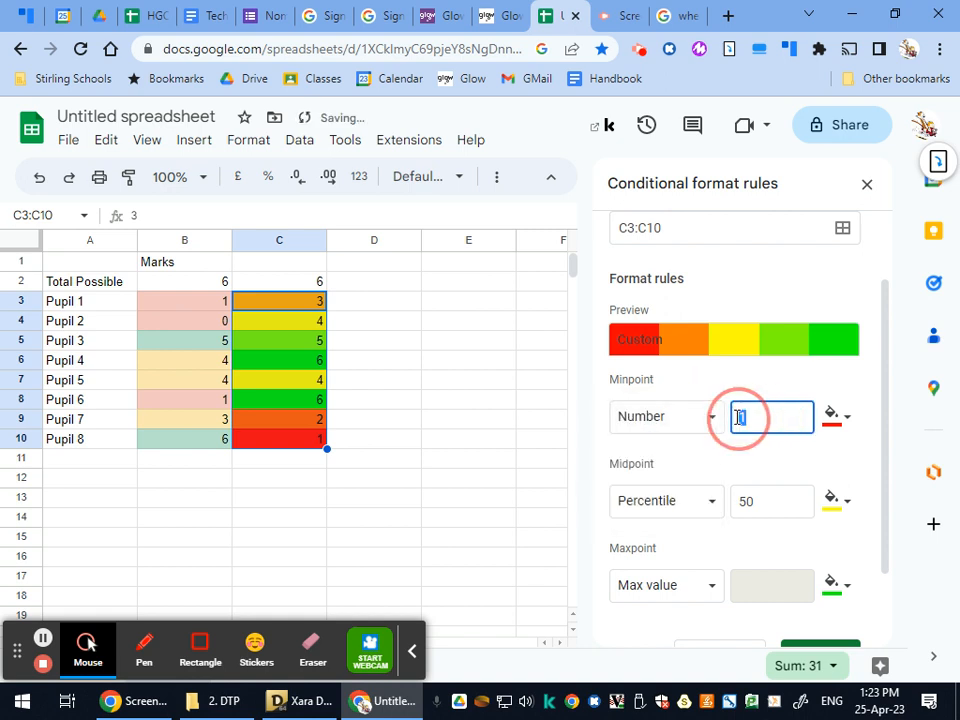
{"action": "type", "text": "0"}
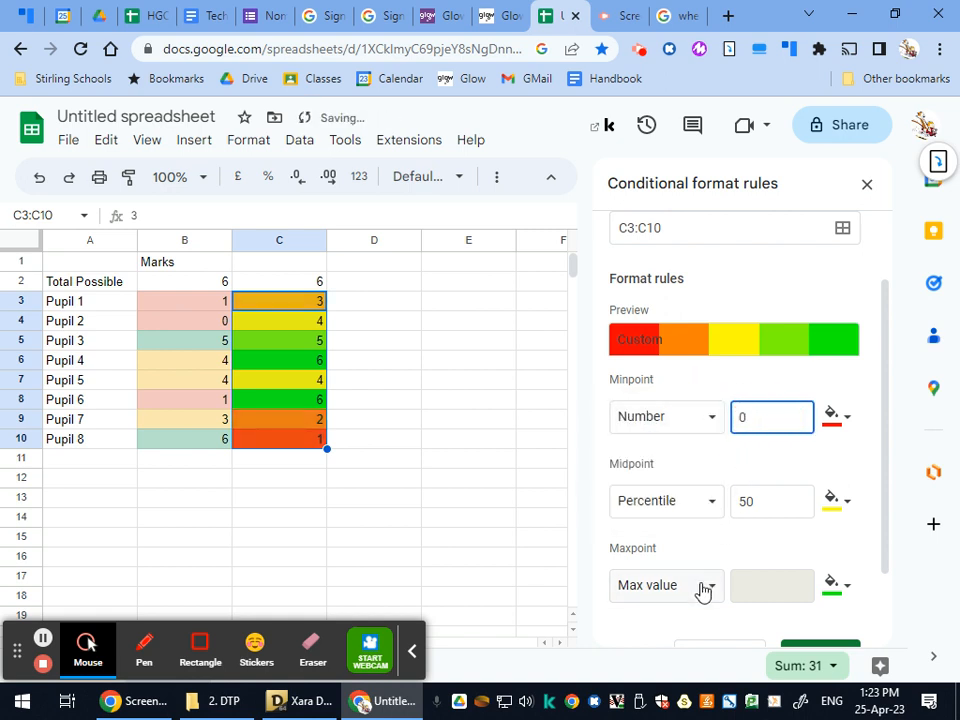
{"action": "left_click", "coordinate": [678, 588]}
{"action": "left_click", "coordinate": [694, 615]}
{"action": "left_click", "coordinate": [758, 586]}
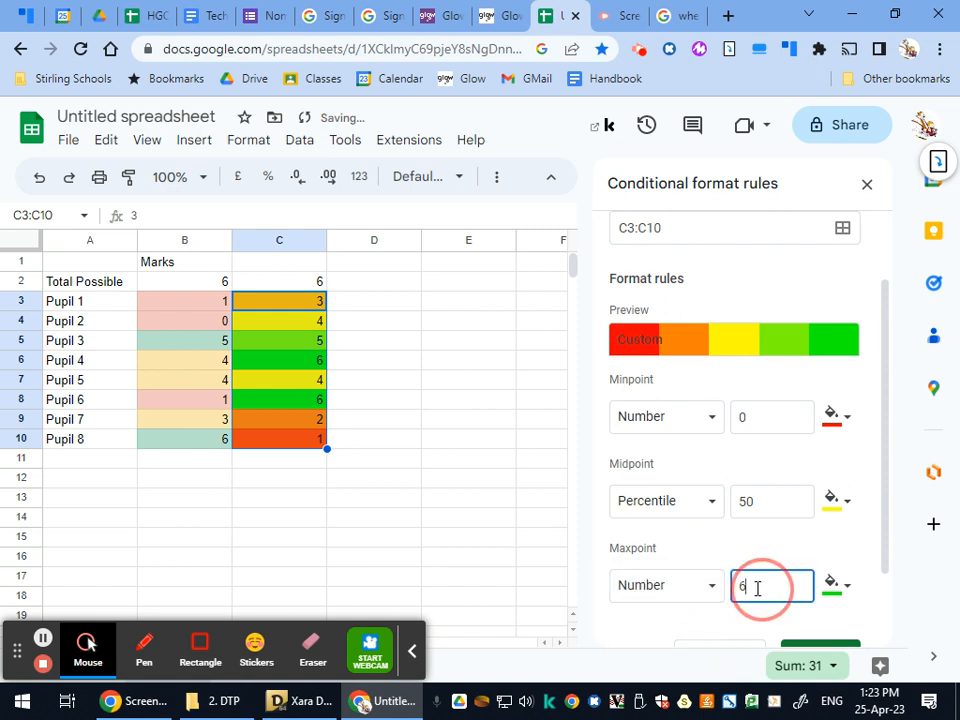
{"action": "left_click", "coordinate": [697, 500]}
{"action": "left_click", "coordinate": [702, 448]}
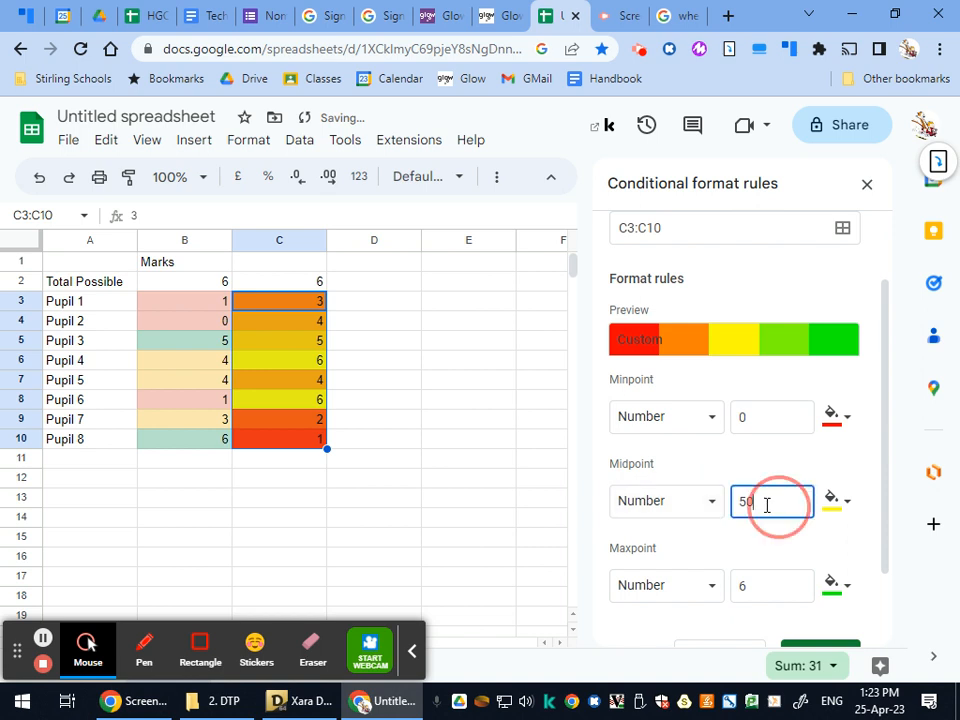
{"action": "left_click_drag", "start_coordinate": [767, 506], "coordinate": [740, 510]}
{"action": "left_click", "coordinate": [757, 557]}
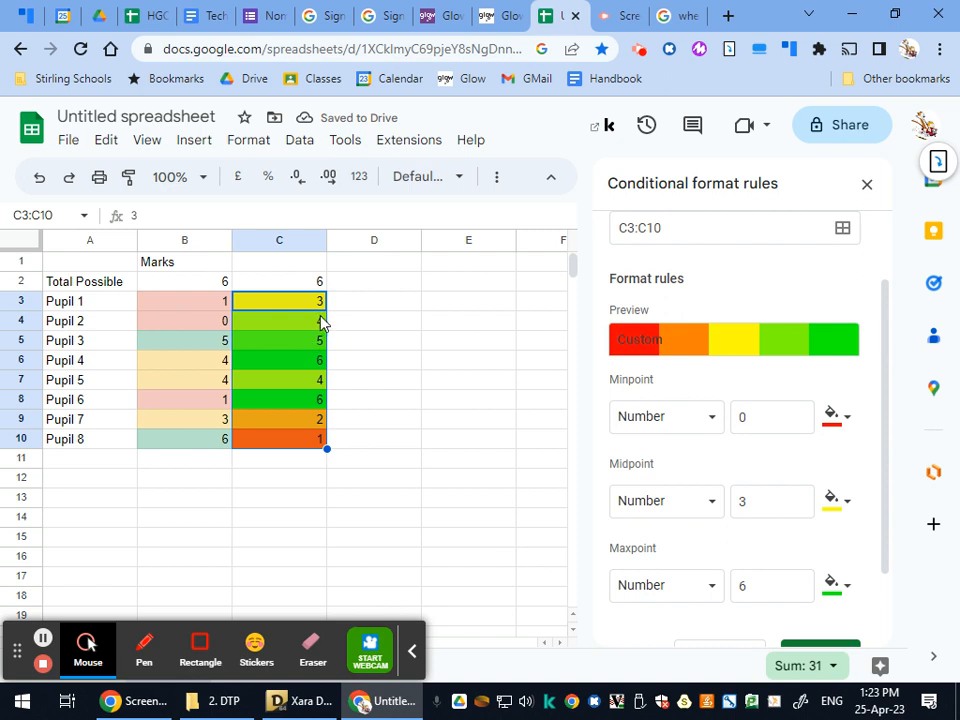
{"action": "scroll", "coordinate": [660, 483], "scroll_direction": "down", "scroll_amount": 2}
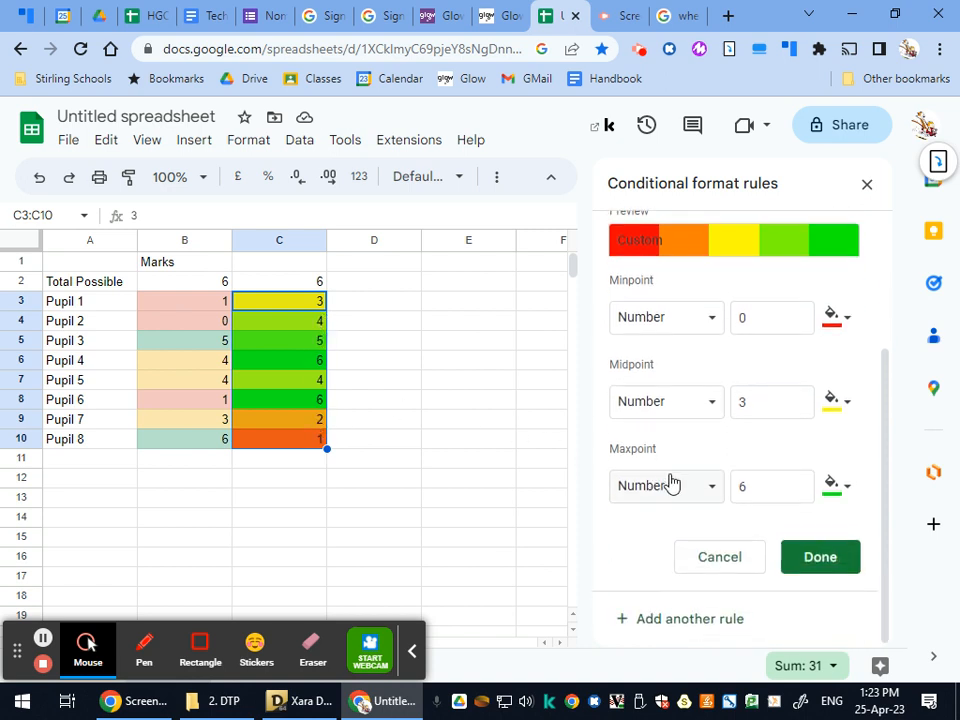
Step: Save the colour scale rule, then enter 2 in C5, 1 in C8 and 0 in C3
{"action": "left_click", "coordinate": [811, 556]}
{"action": "left_click", "coordinate": [302, 342]}
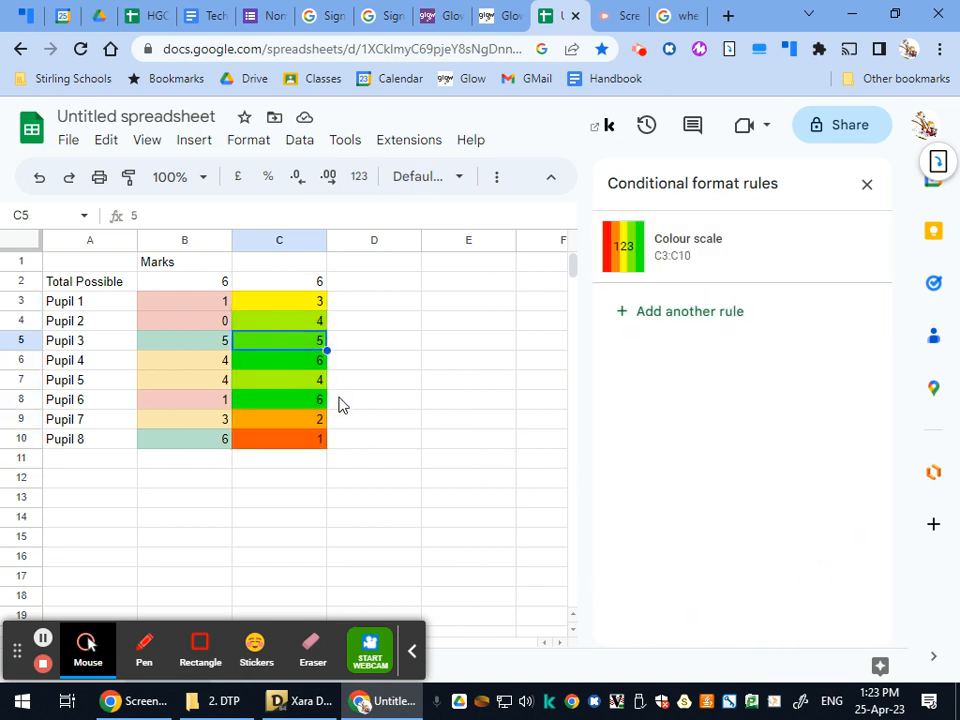
{"action": "type", "text": "2"}
{"action": "key", "text": "Return"}
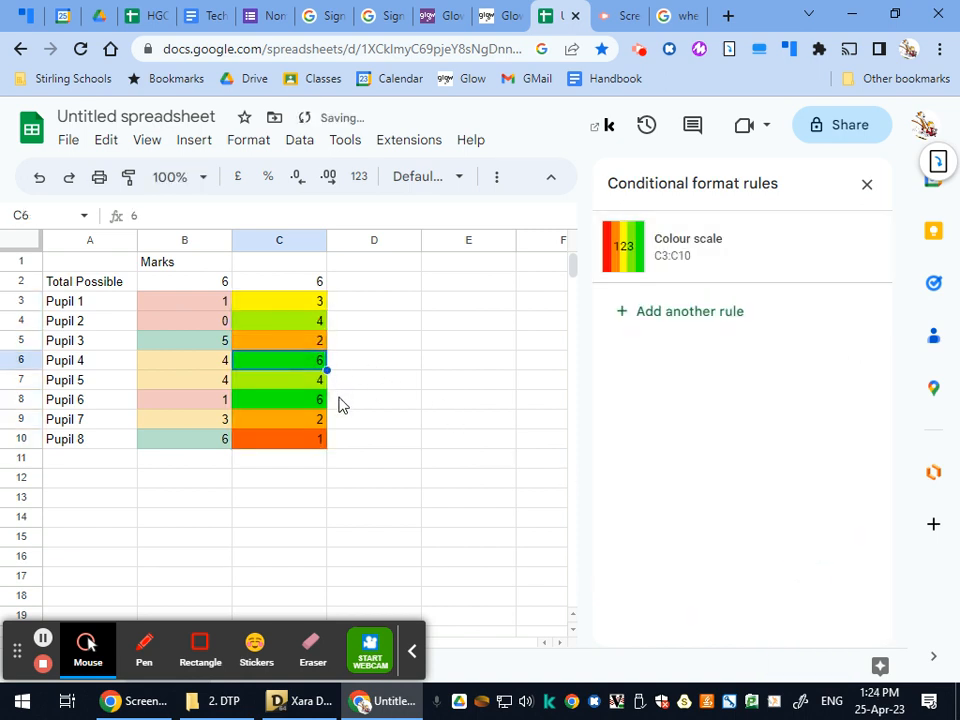
{"action": "left_click", "coordinate": [326, 398]}
{"action": "type", "text": "1"}
{"action": "key", "text": "Return"}
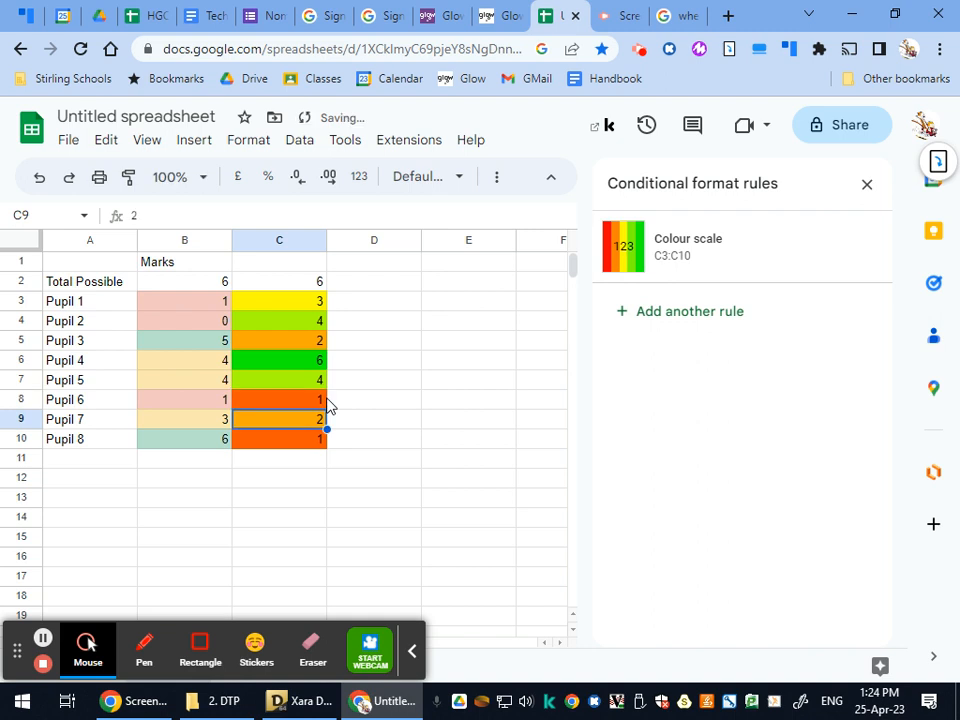
{"action": "left_click", "coordinate": [317, 304]}
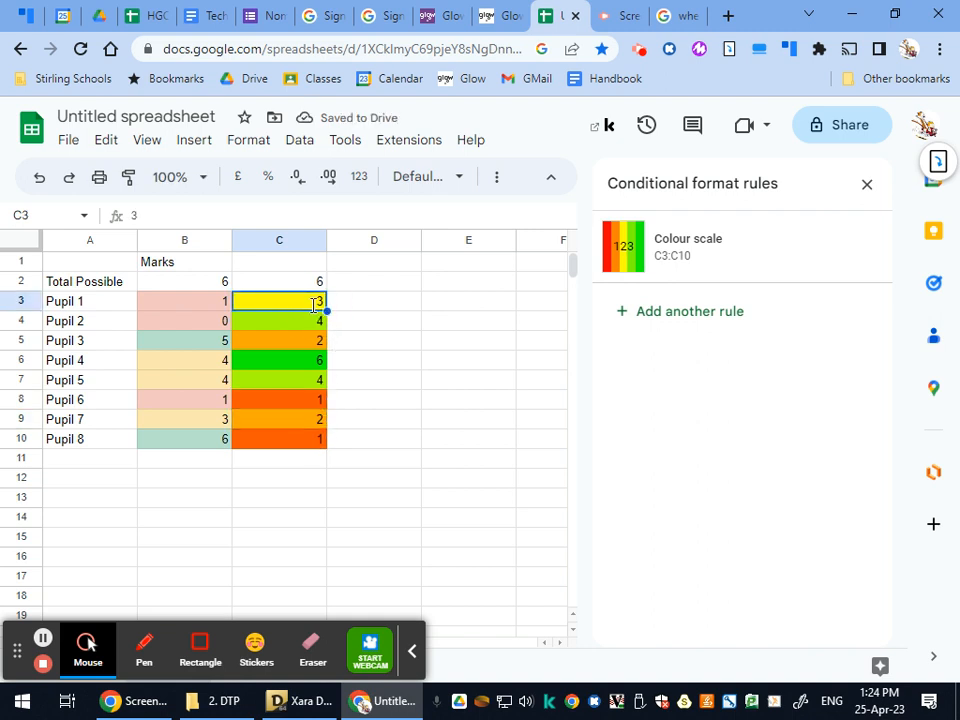
{"action": "type", "text": "0"}
{"action": "key", "text": "Return"}
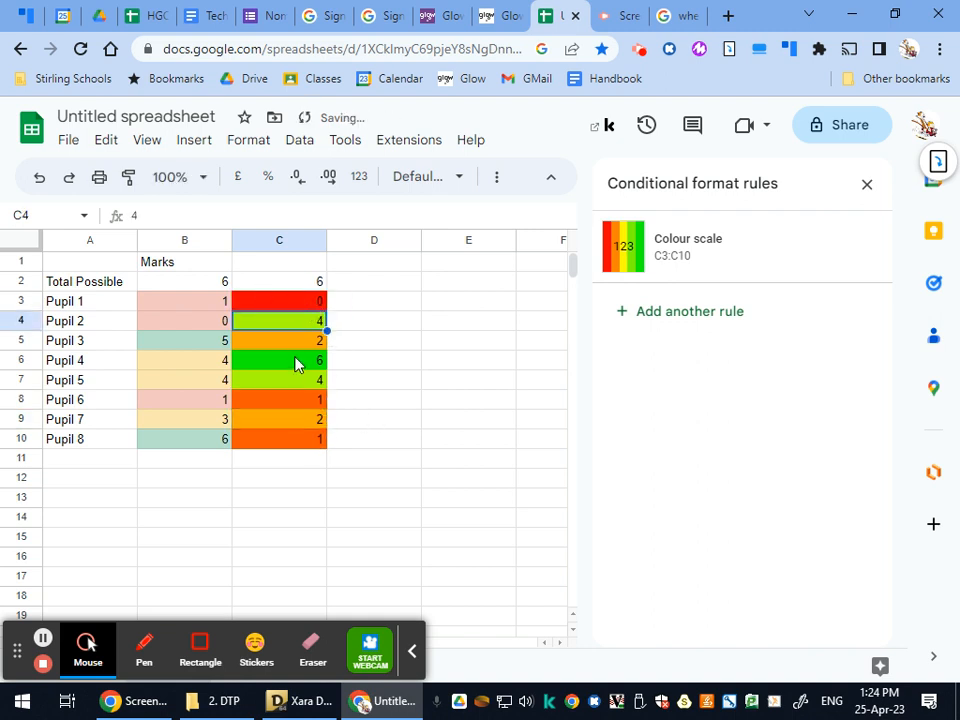